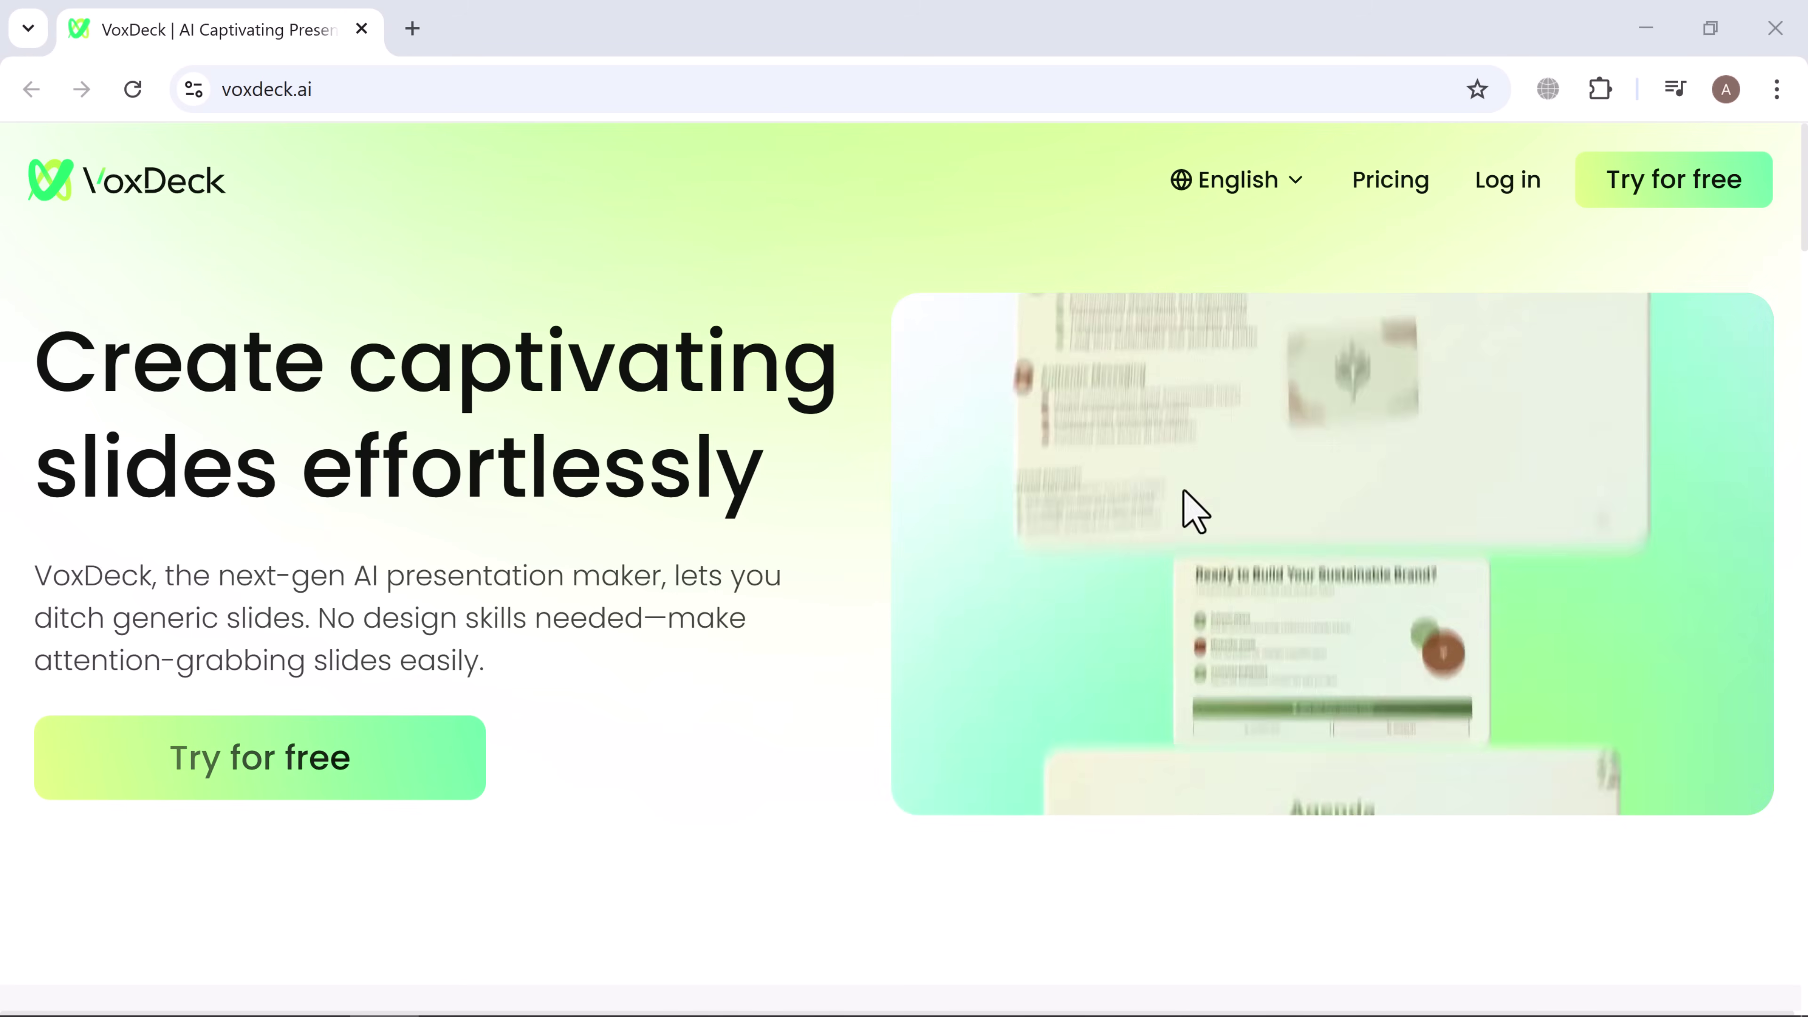
- Scroll through the landing page's feature sections, then open the sign-in dialog with 'Try for free'
{"action": "scroll", "coordinate": [803, 696], "scroll_direction": "down", "scroll_amount": 5}
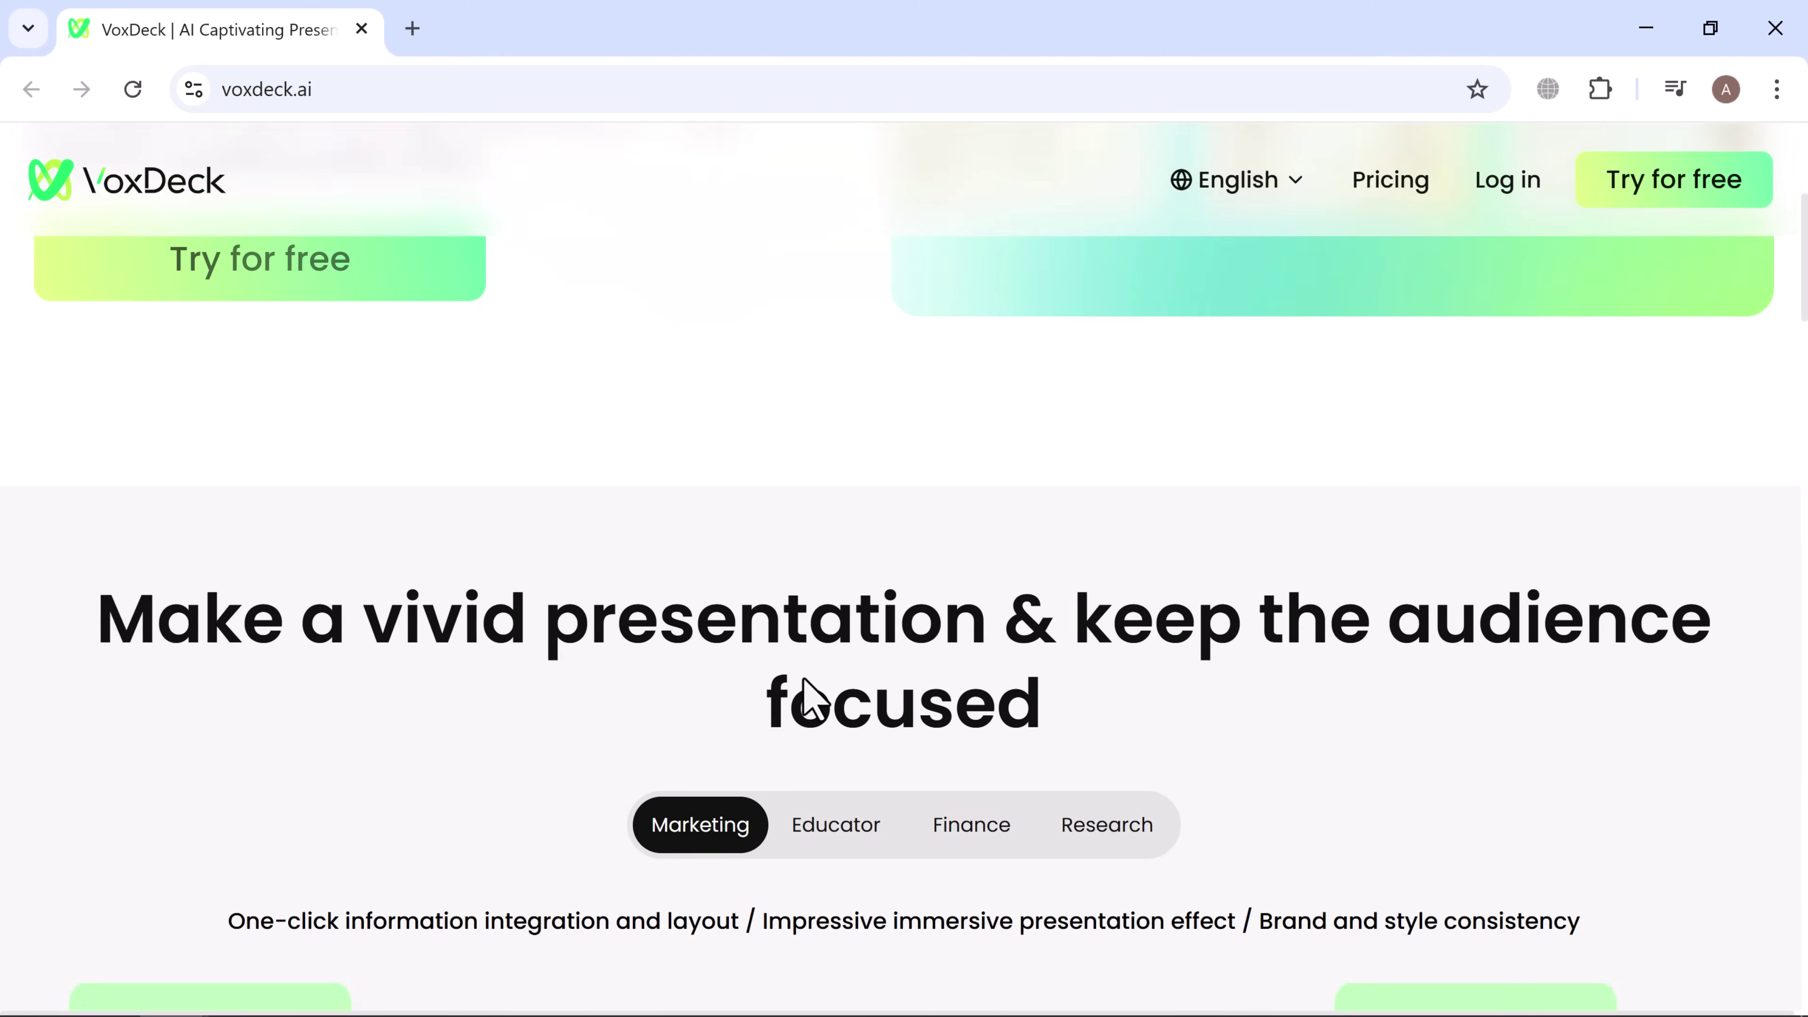
{"action": "scroll", "coordinate": [804, 680], "scroll_direction": "down", "scroll_amount": 5}
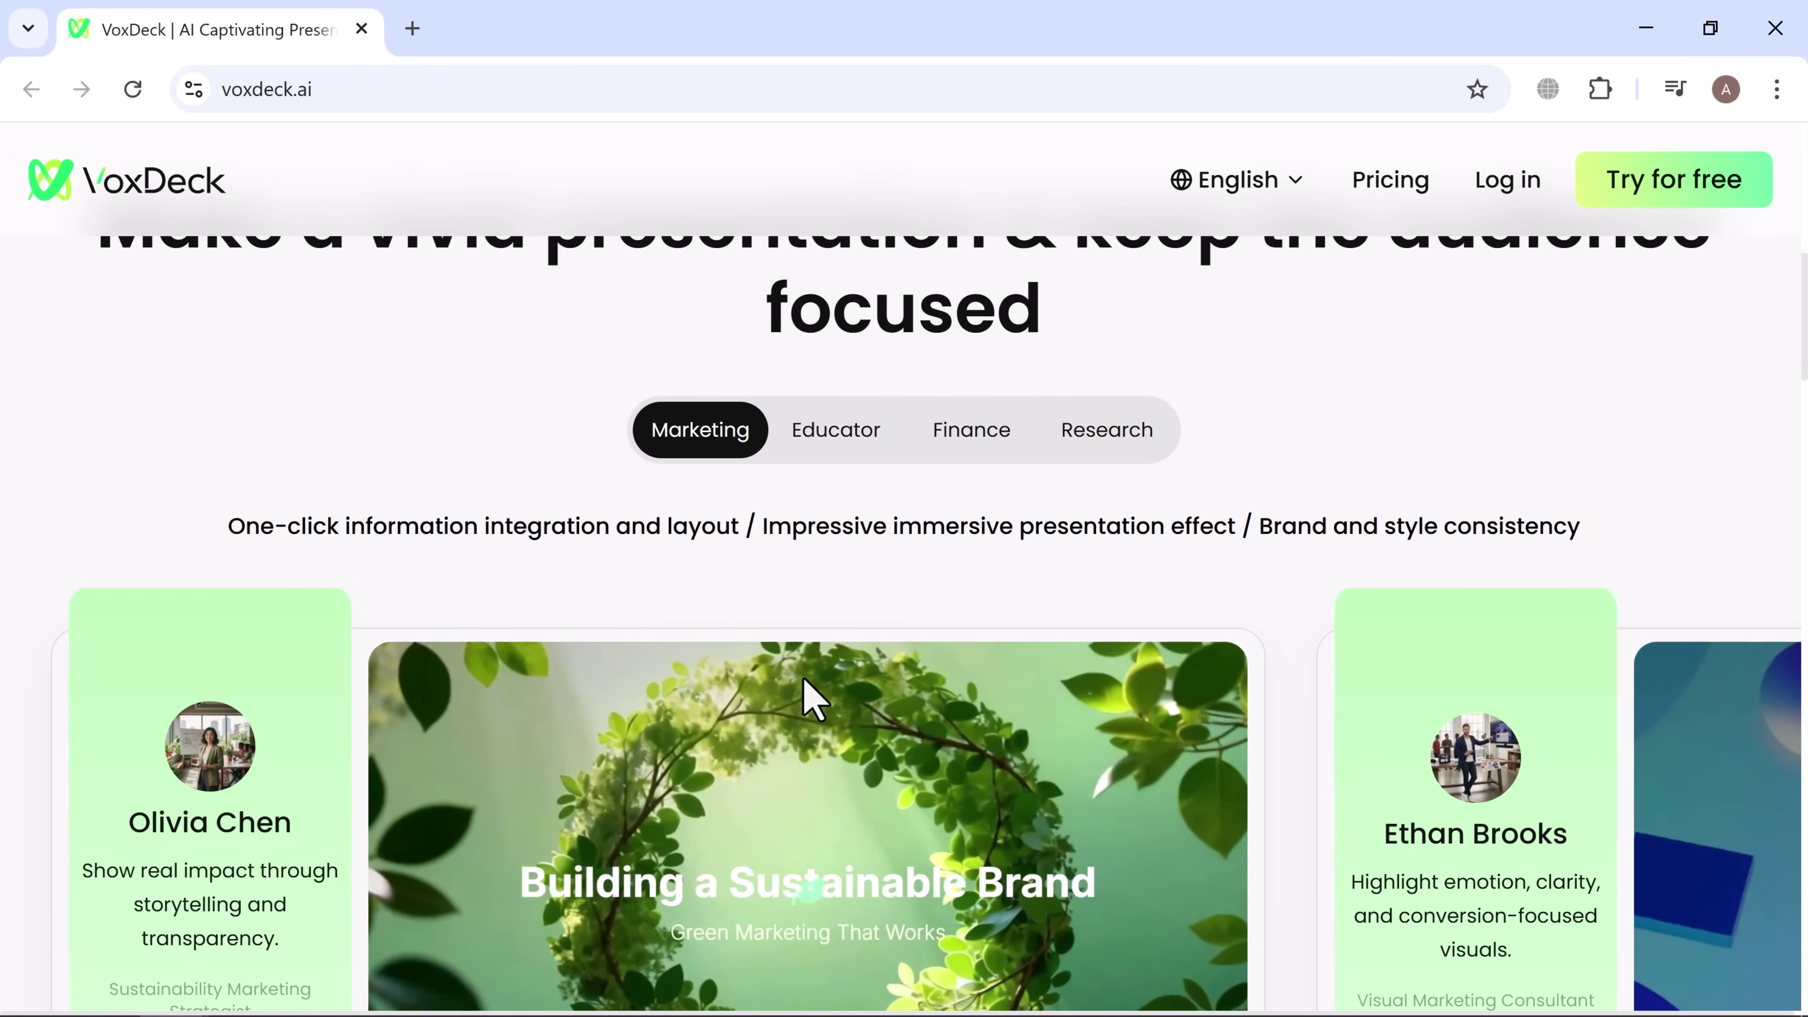
{"action": "scroll", "coordinate": [814, 701], "scroll_direction": "down", "scroll_amount": 4}
{"action": "scroll", "coordinate": [814, 700], "scroll_direction": "down", "scroll_amount": 1}
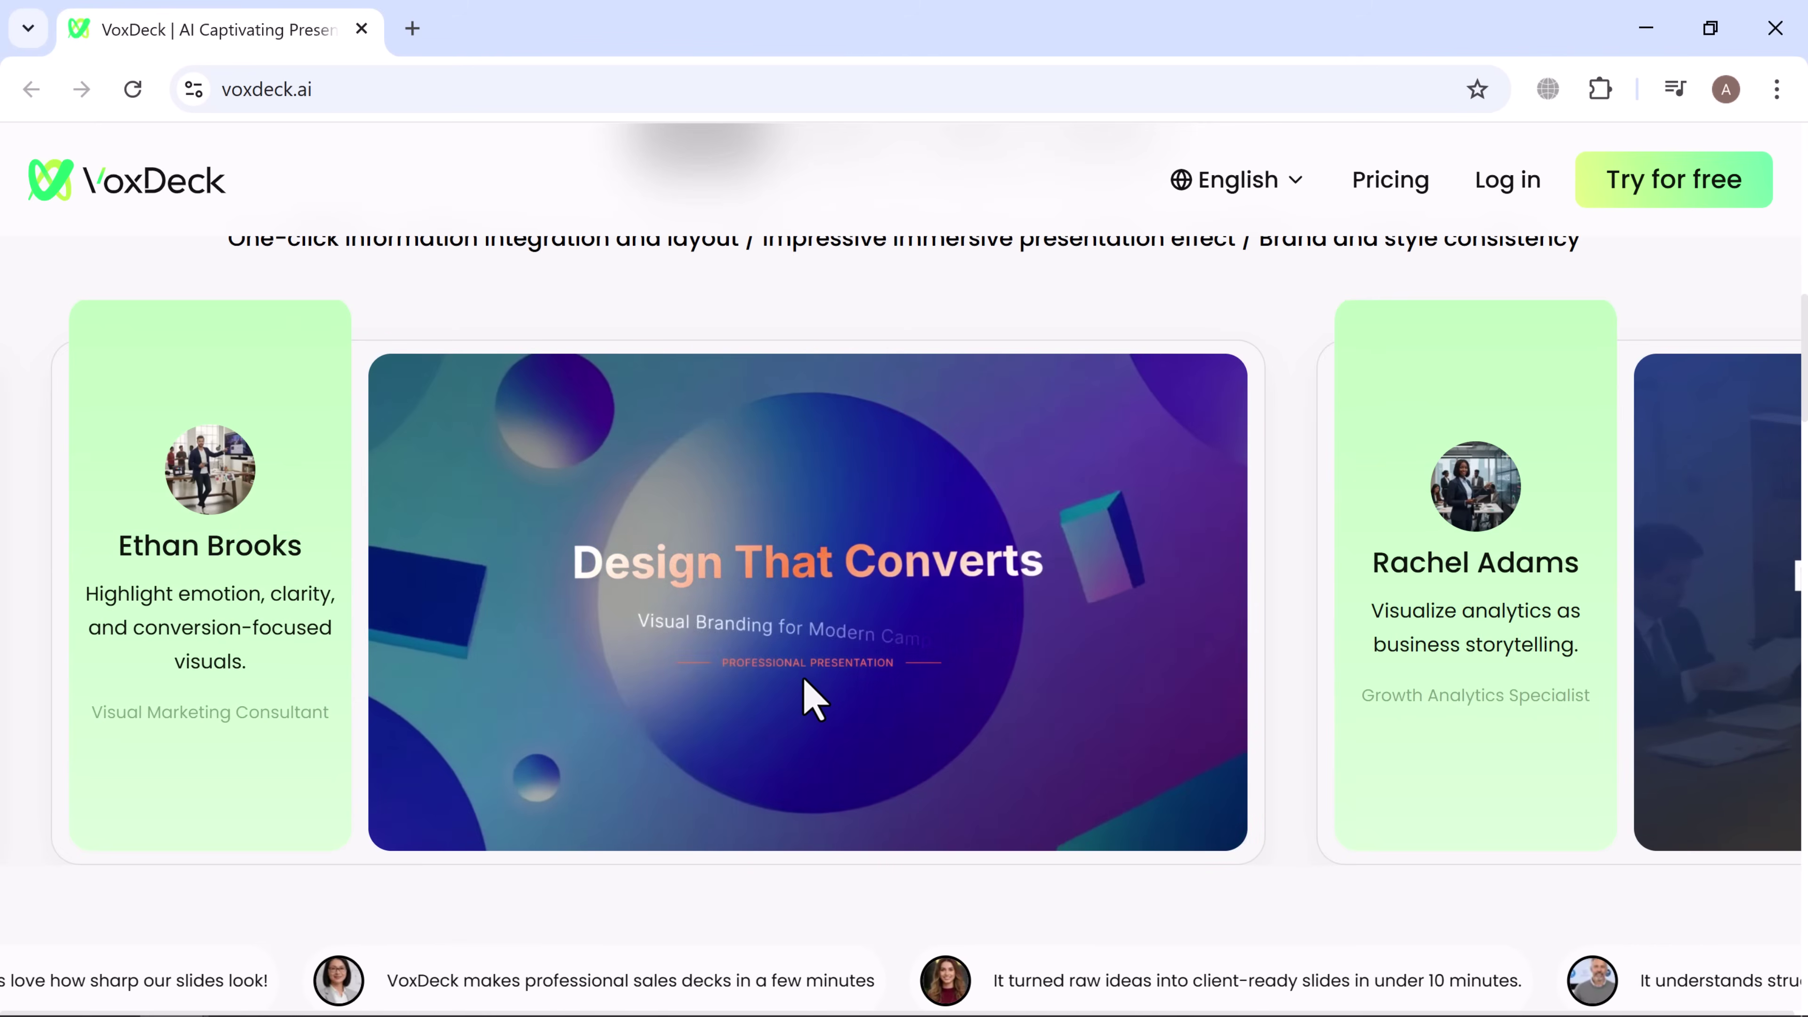
{"action": "scroll", "coordinate": [814, 700], "scroll_direction": "down", "scroll_amount": 5}
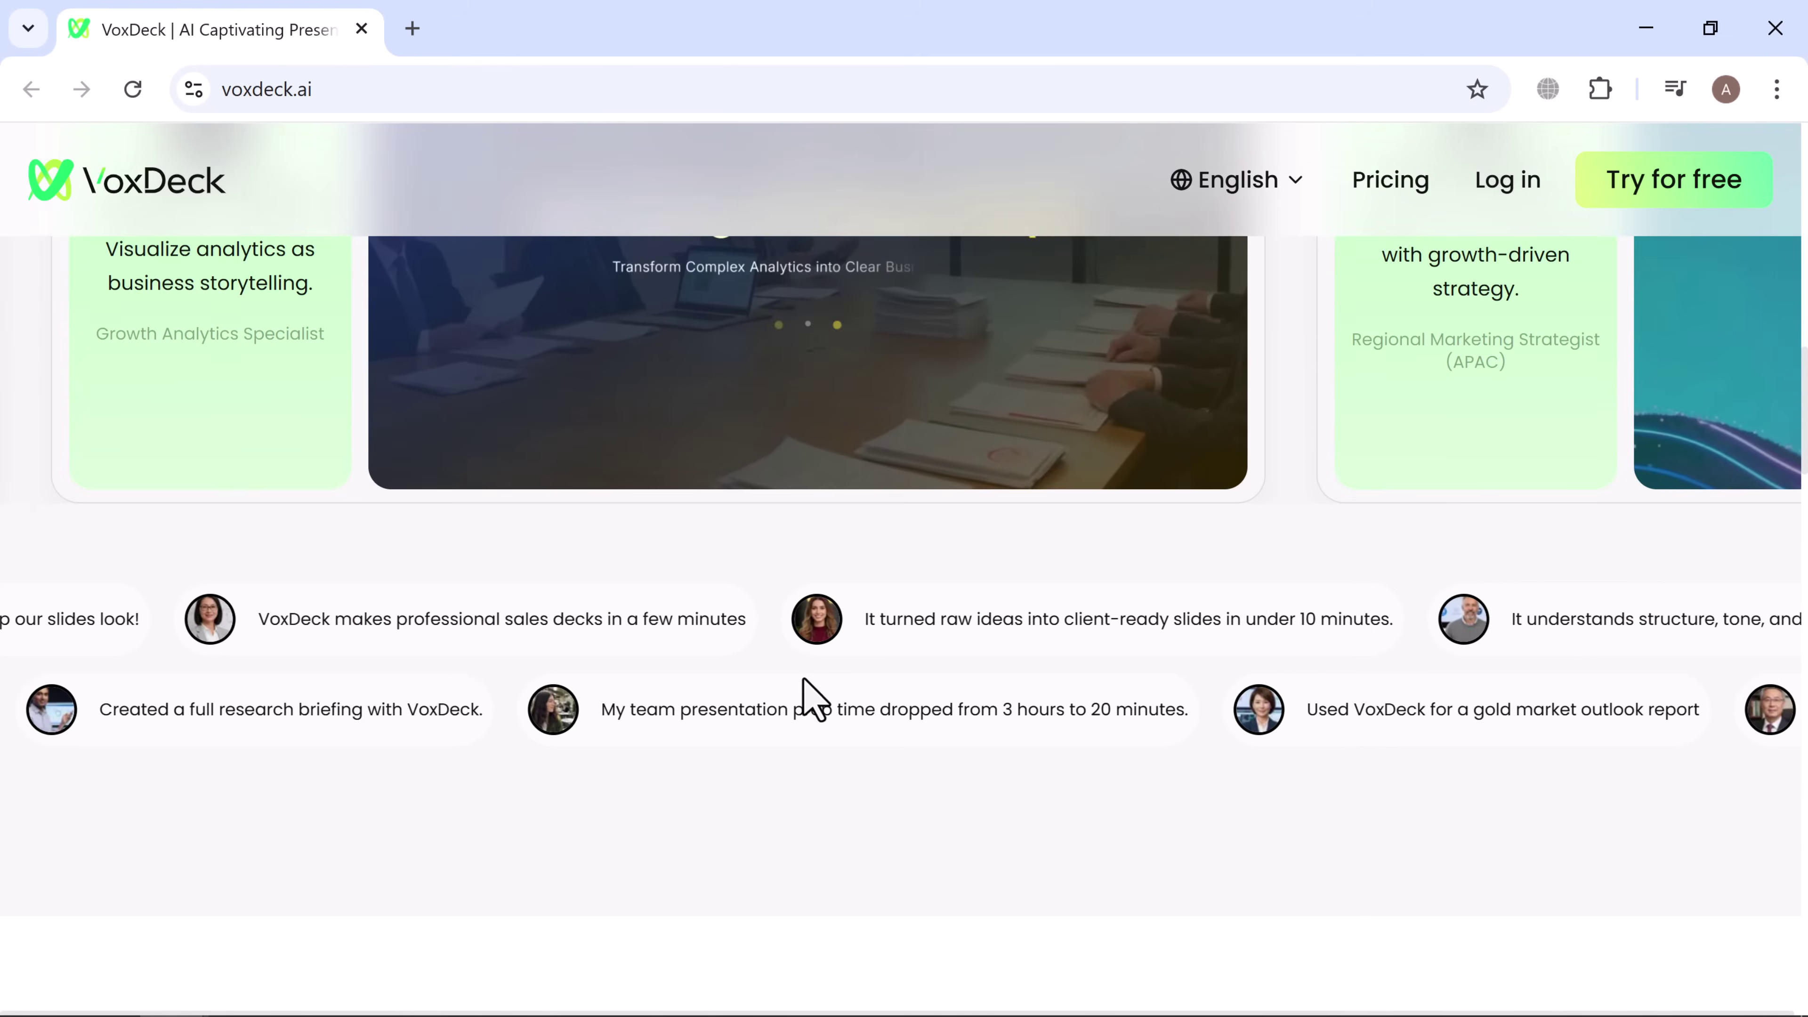
{"action": "scroll", "coordinate": [805, 680], "scroll_direction": "down", "scroll_amount": 15}
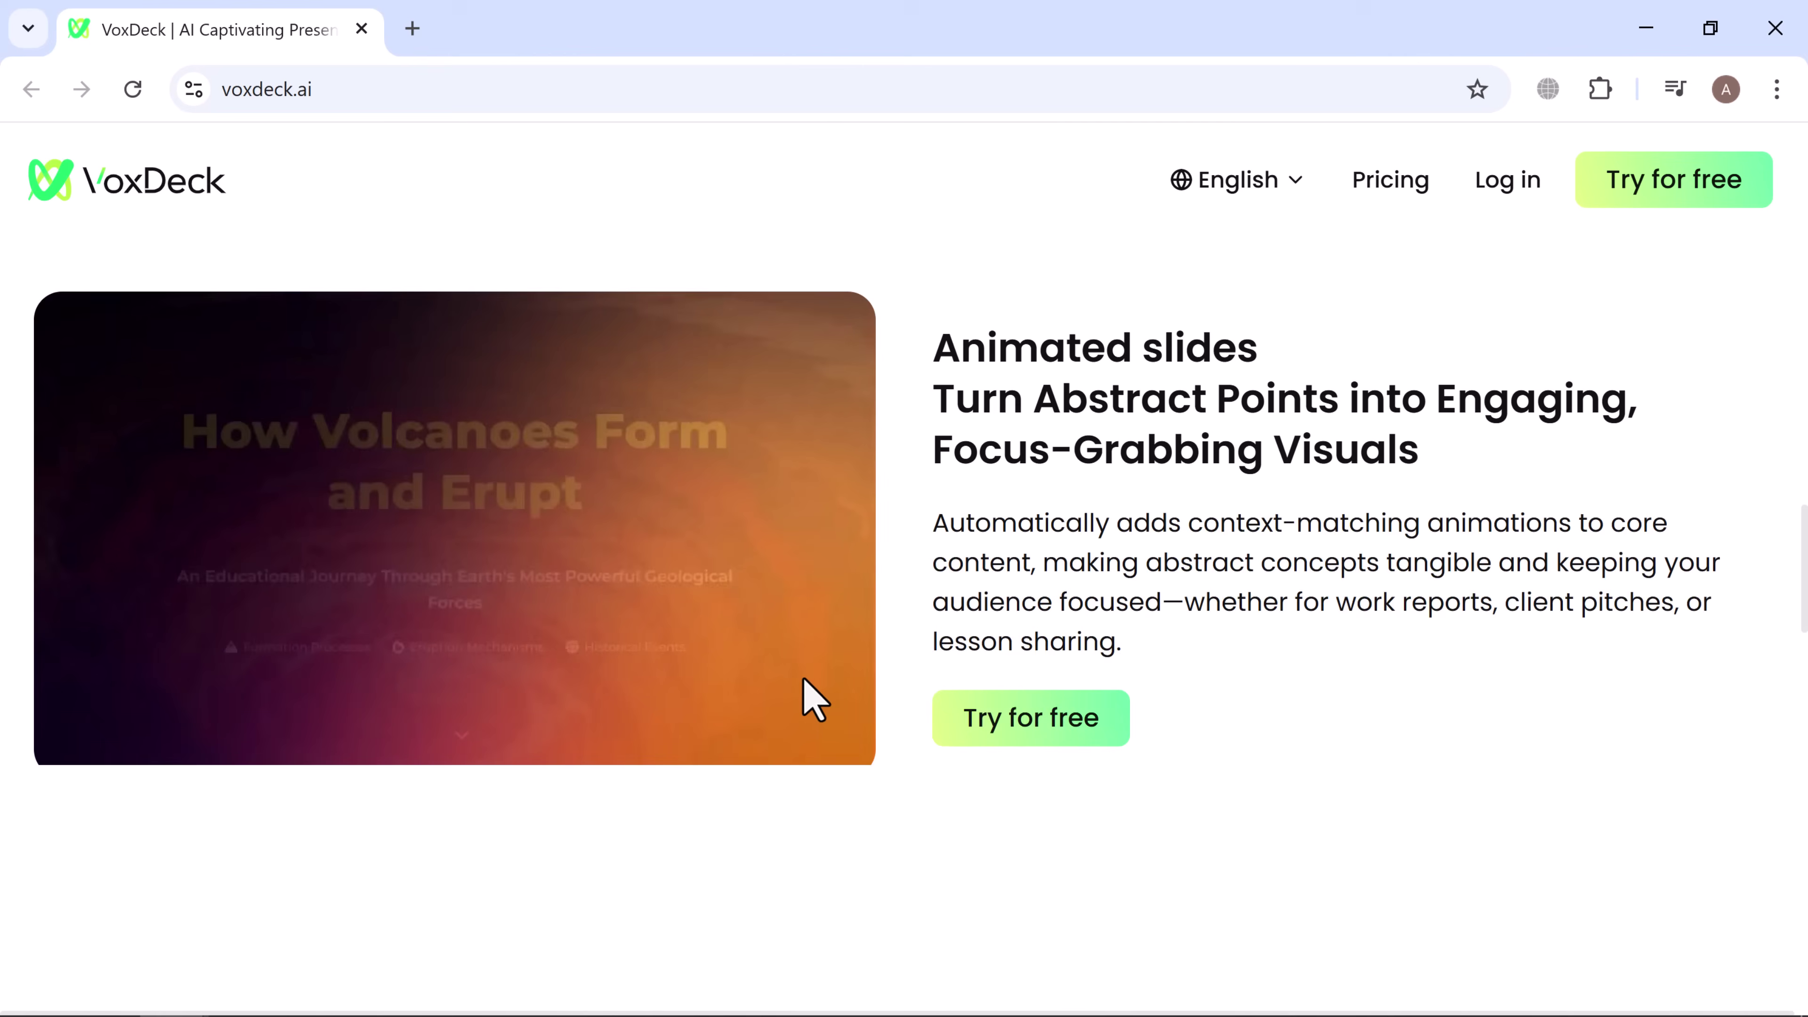
{"action": "scroll", "coordinate": [813, 702], "scroll_direction": "down", "scroll_amount": 6}
{"action": "scroll", "coordinate": [814, 702], "scroll_direction": "down", "scroll_amount": 1}
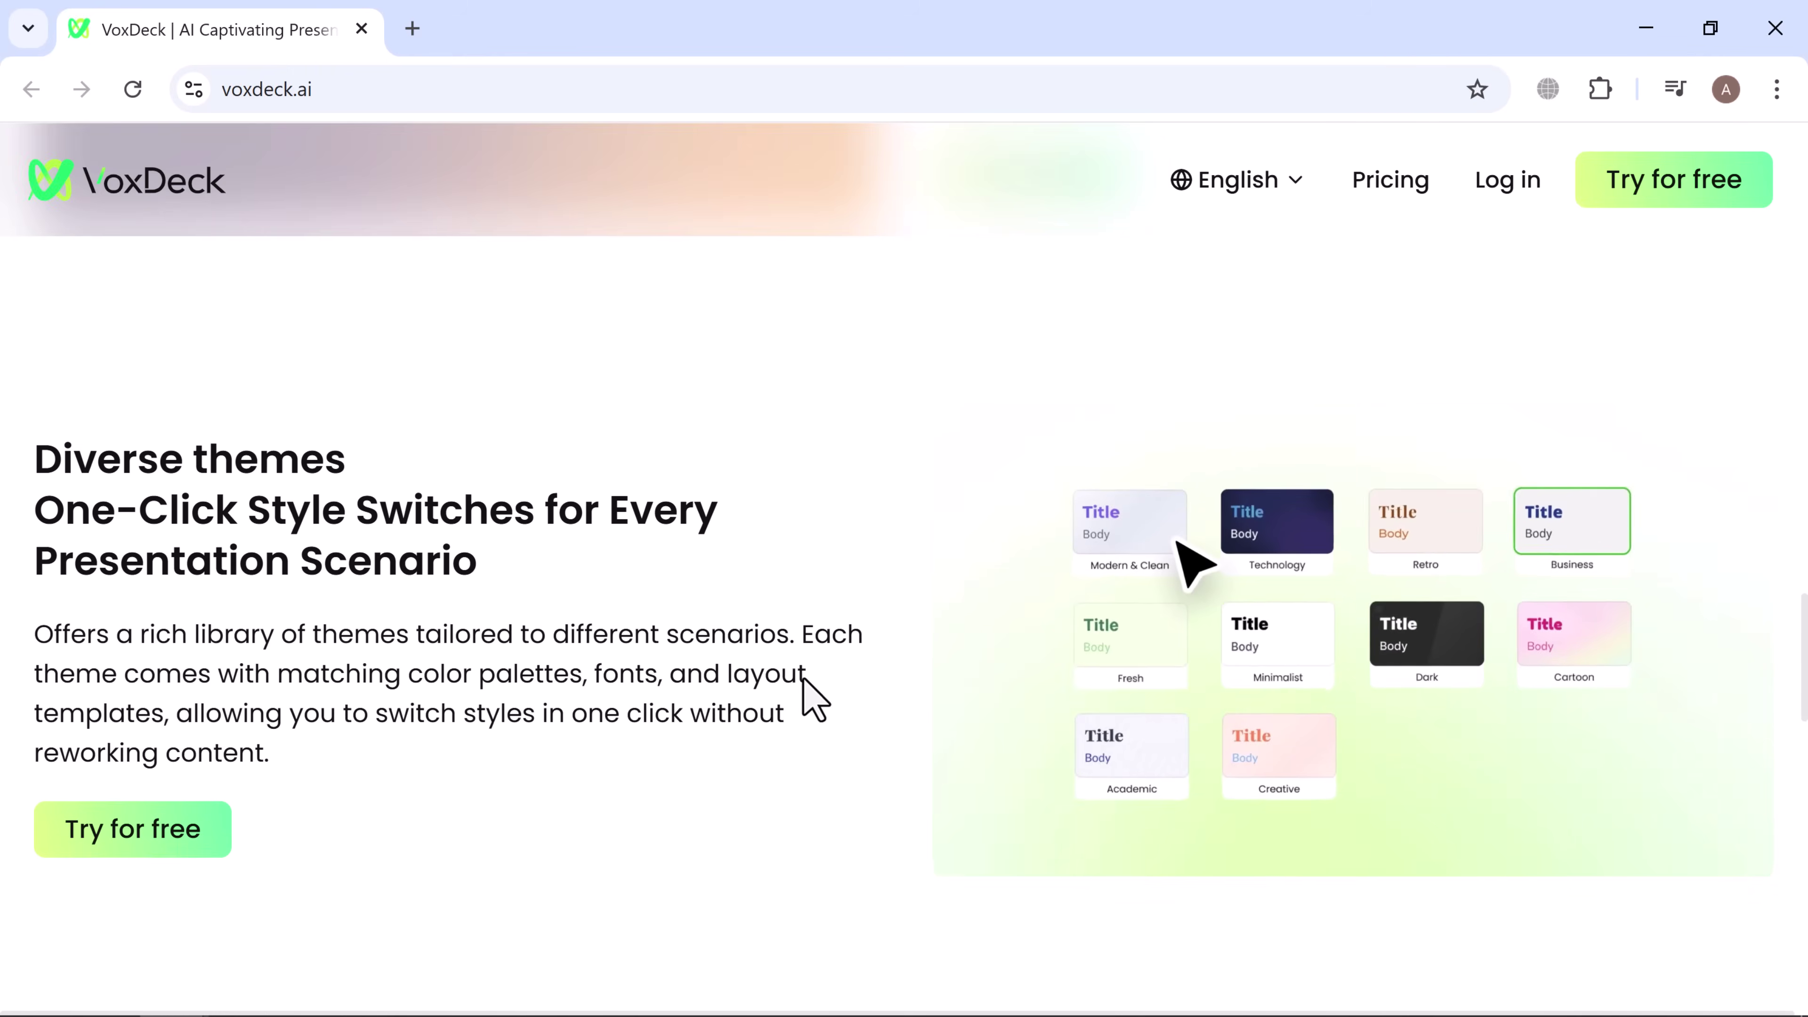
{"action": "scroll", "coordinate": [813, 702], "scroll_direction": "down", "scroll_amount": 12}
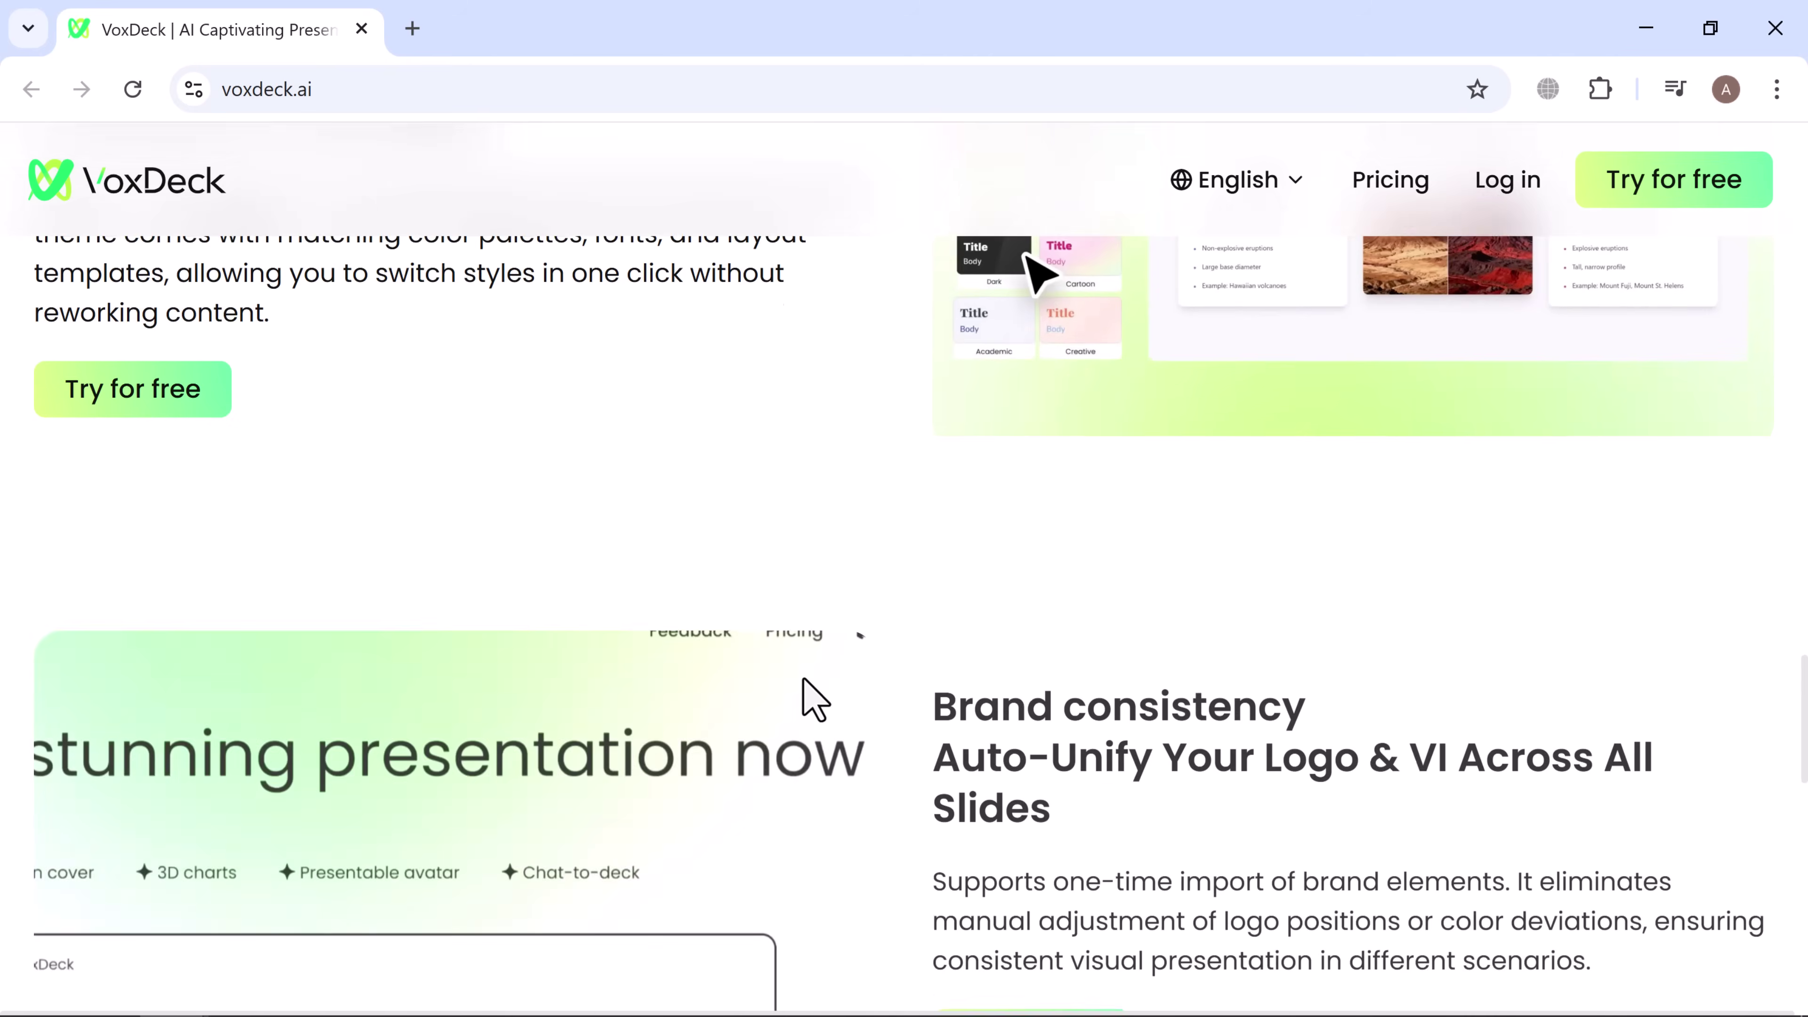
{"action": "scroll", "coordinate": [814, 702], "scroll_direction": "down", "scroll_amount": 5}
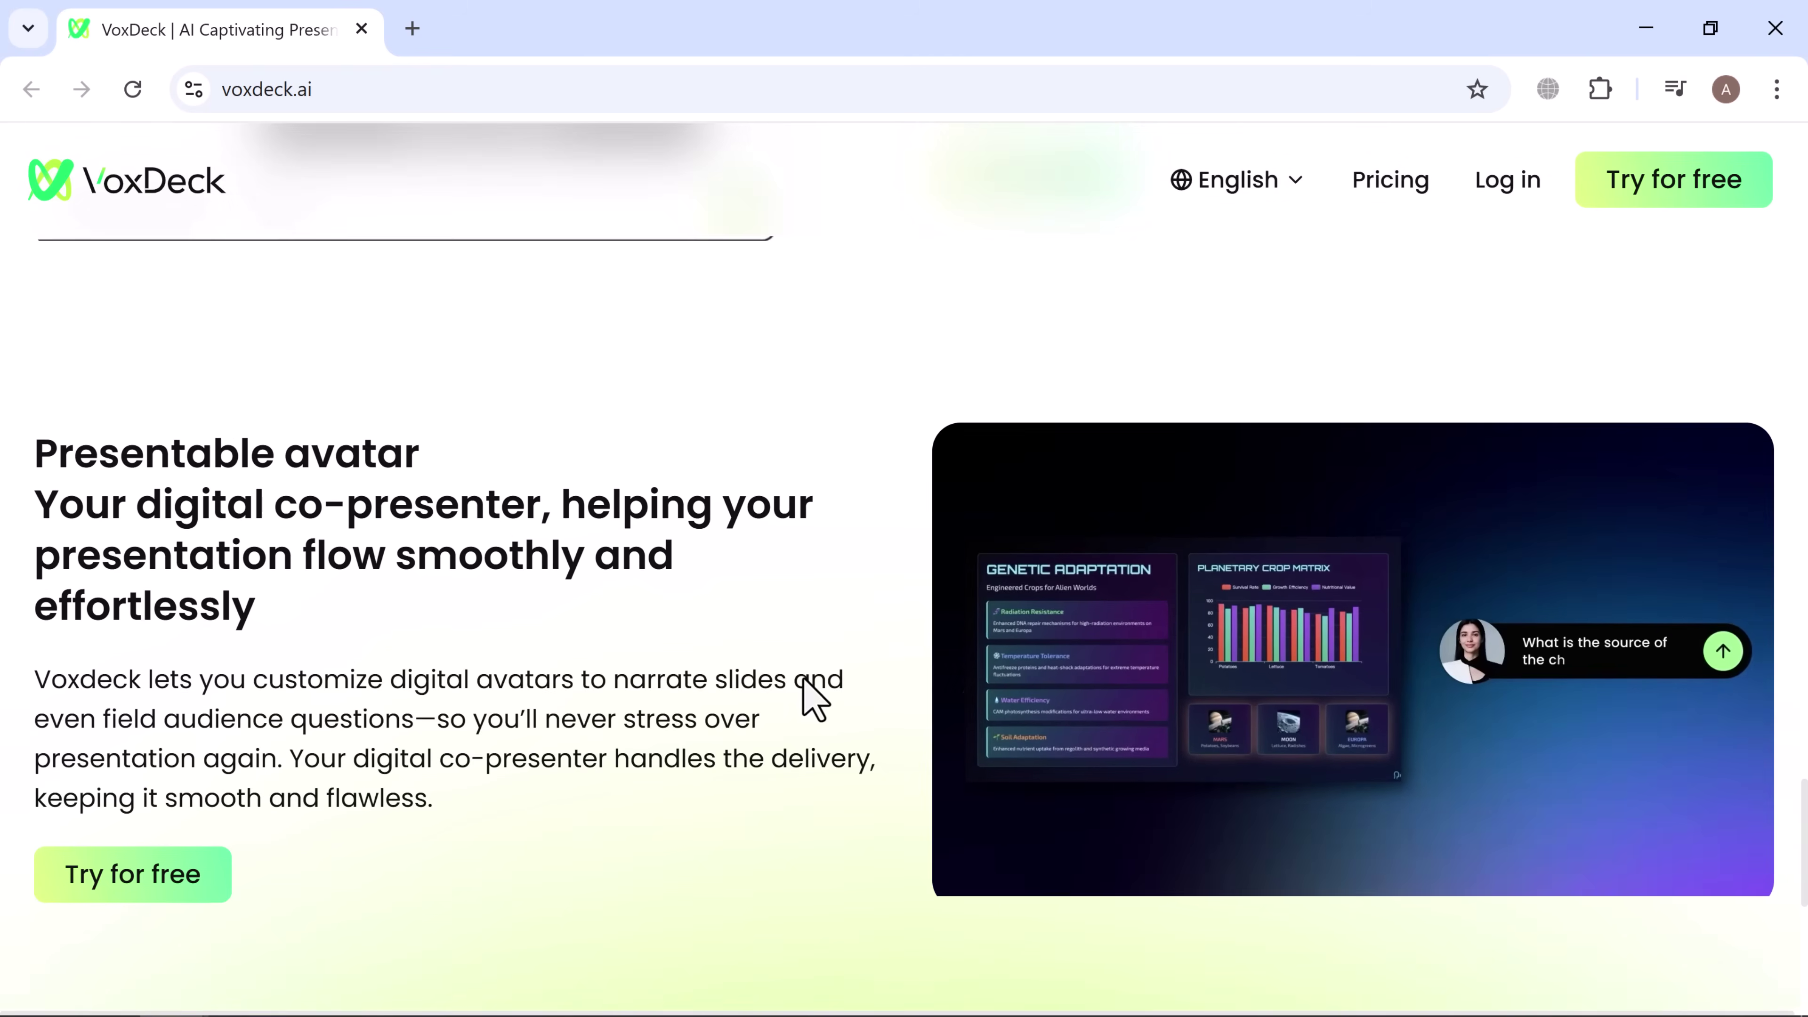
{"action": "scroll", "coordinate": [814, 702], "scroll_direction": "down", "scroll_amount": 9}
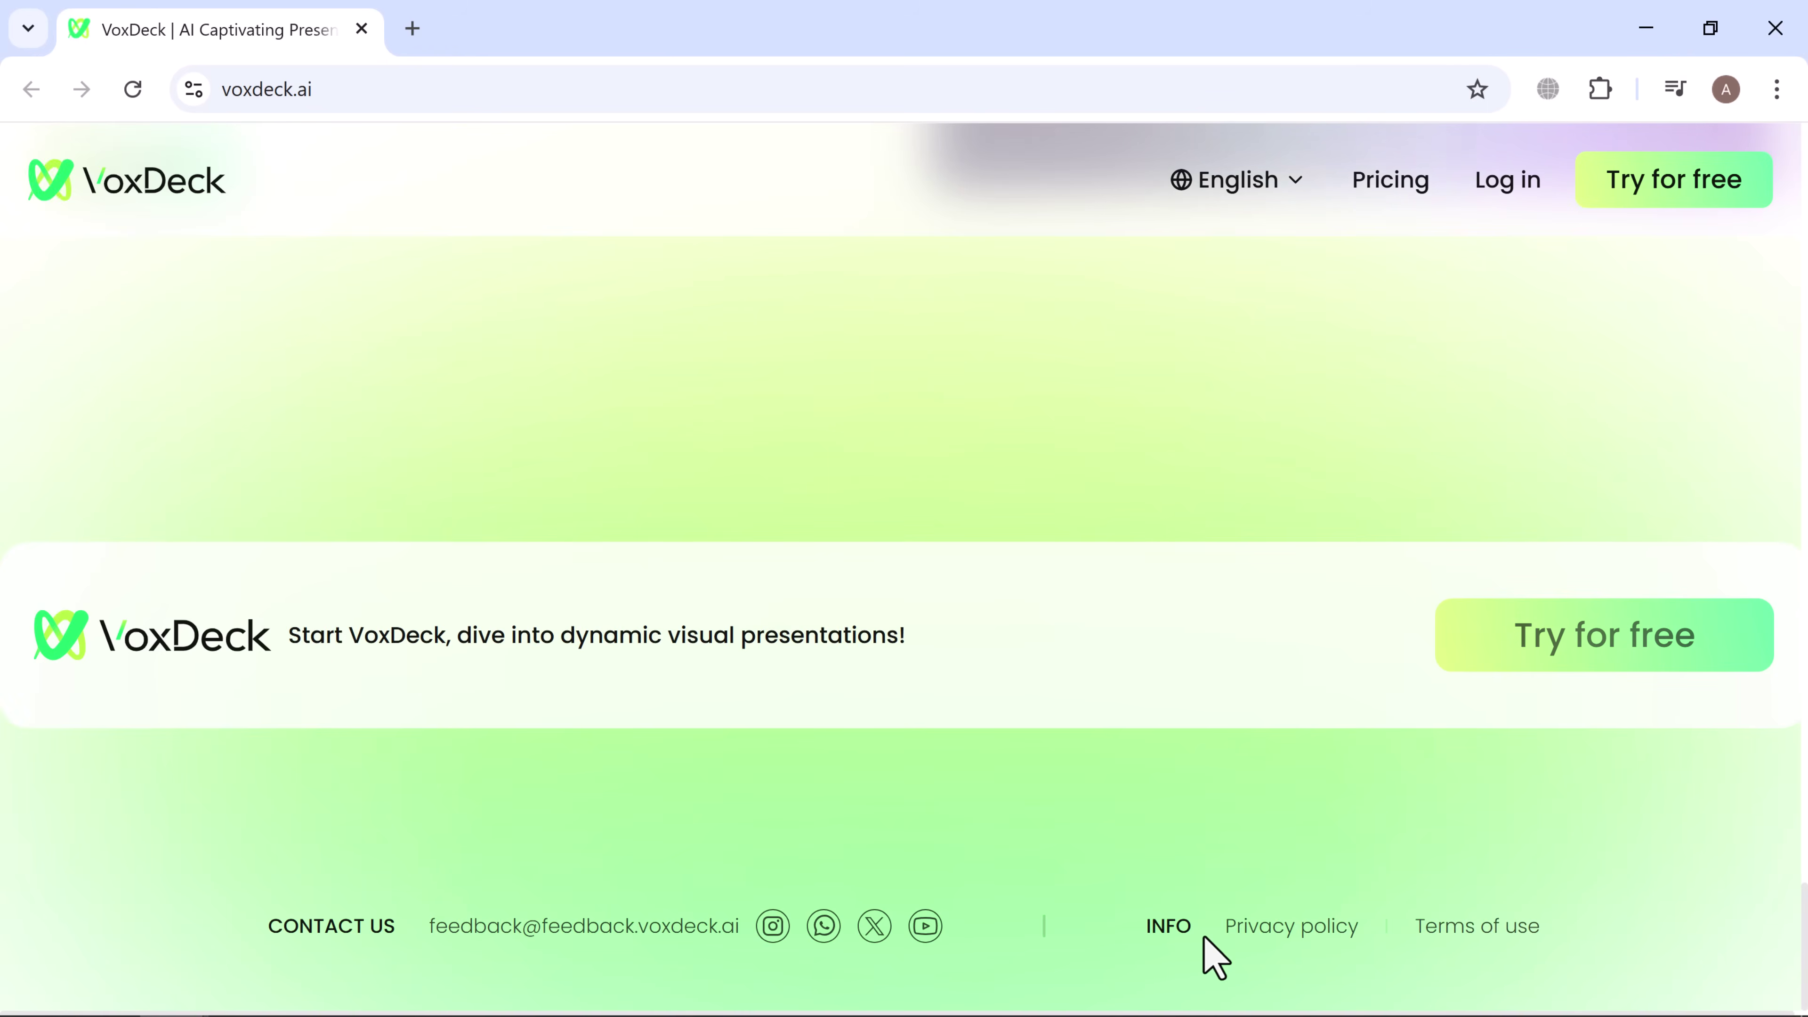
{"action": "left_click", "coordinate": [1626, 663]}
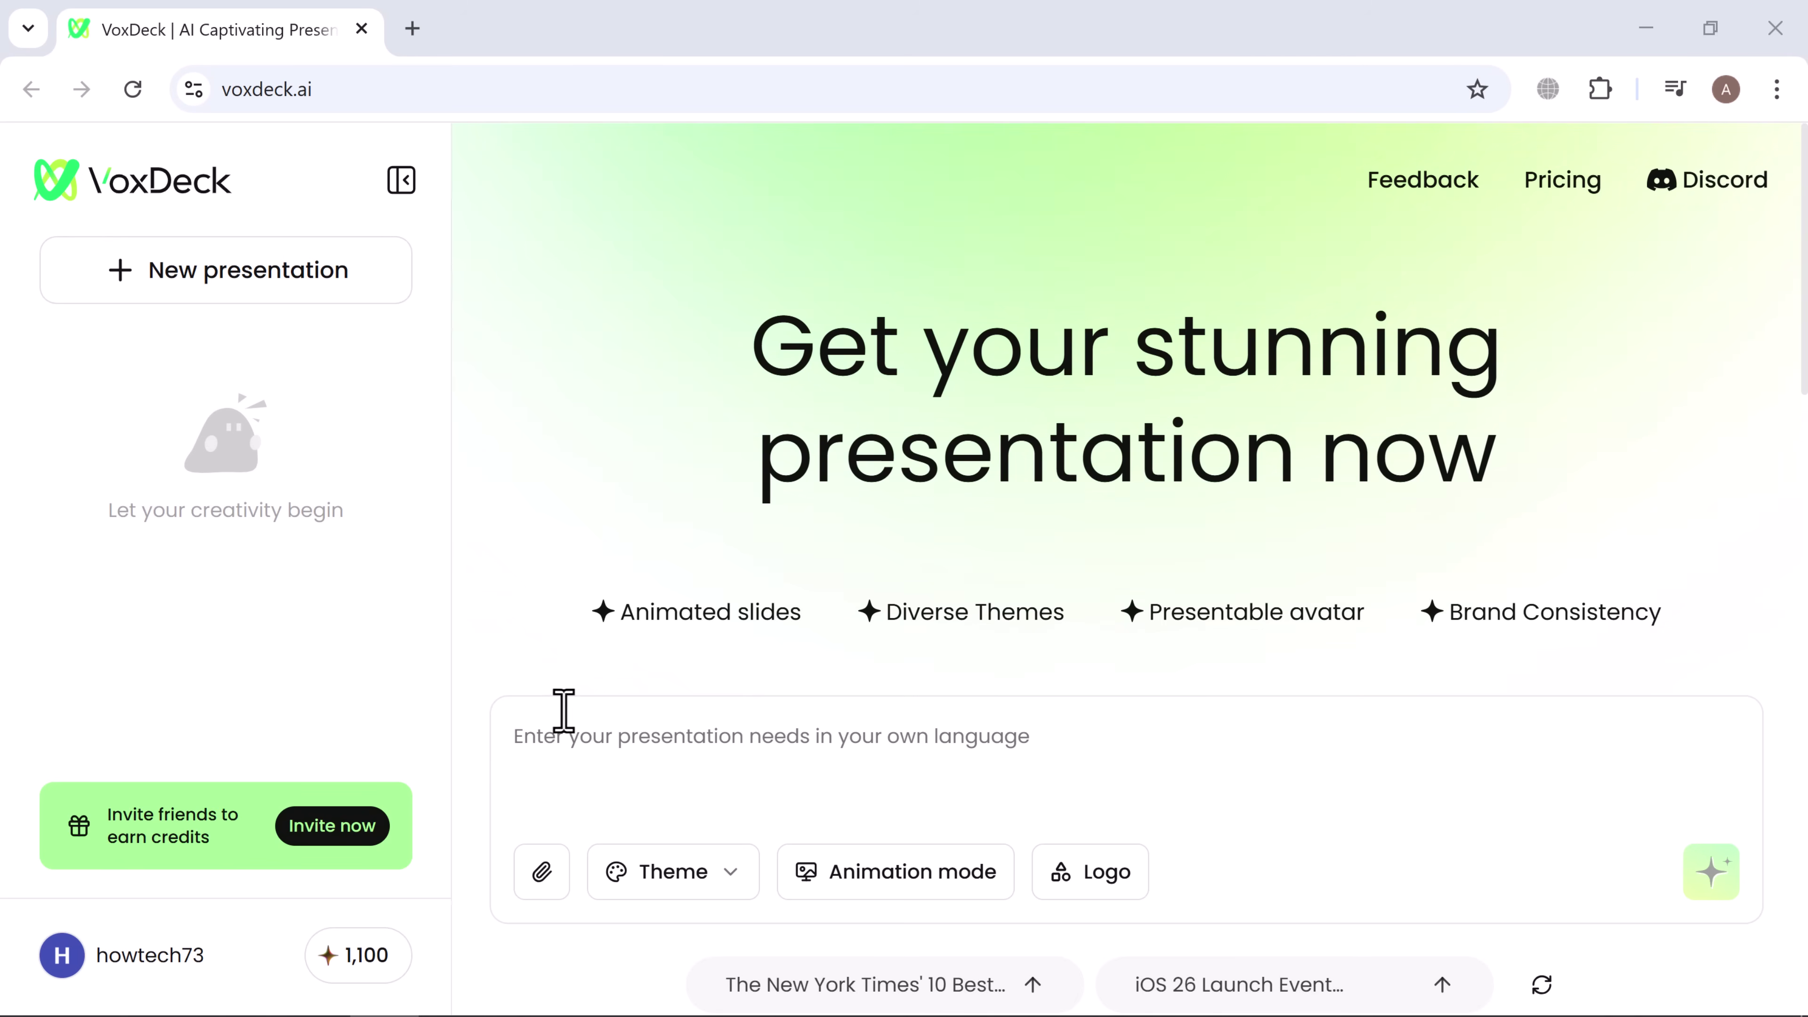
- Enter 'Effective Leadership Styles for Modern Teams' as the topic in the presentation prompt box
{"action": "left_click", "coordinate": [566, 737]}
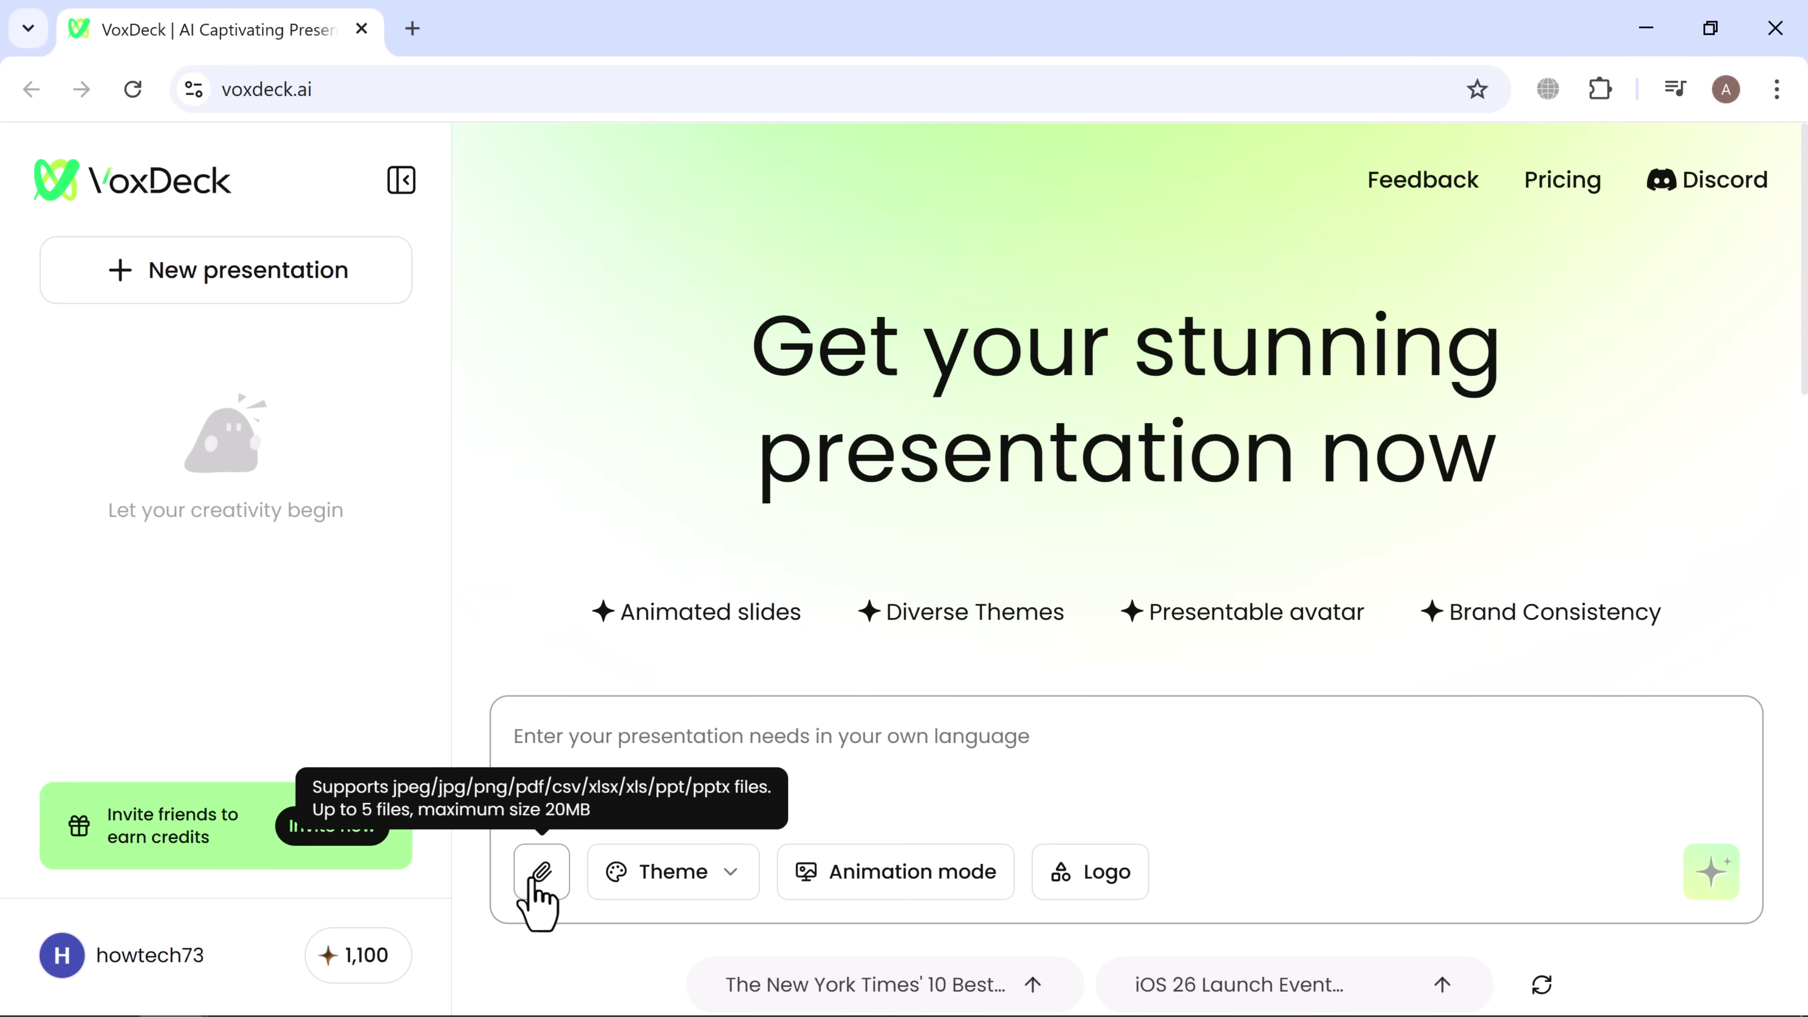
{"action": "scroll", "coordinate": [1631, 656], "scroll_direction": "down", "scroll_amount": 4}
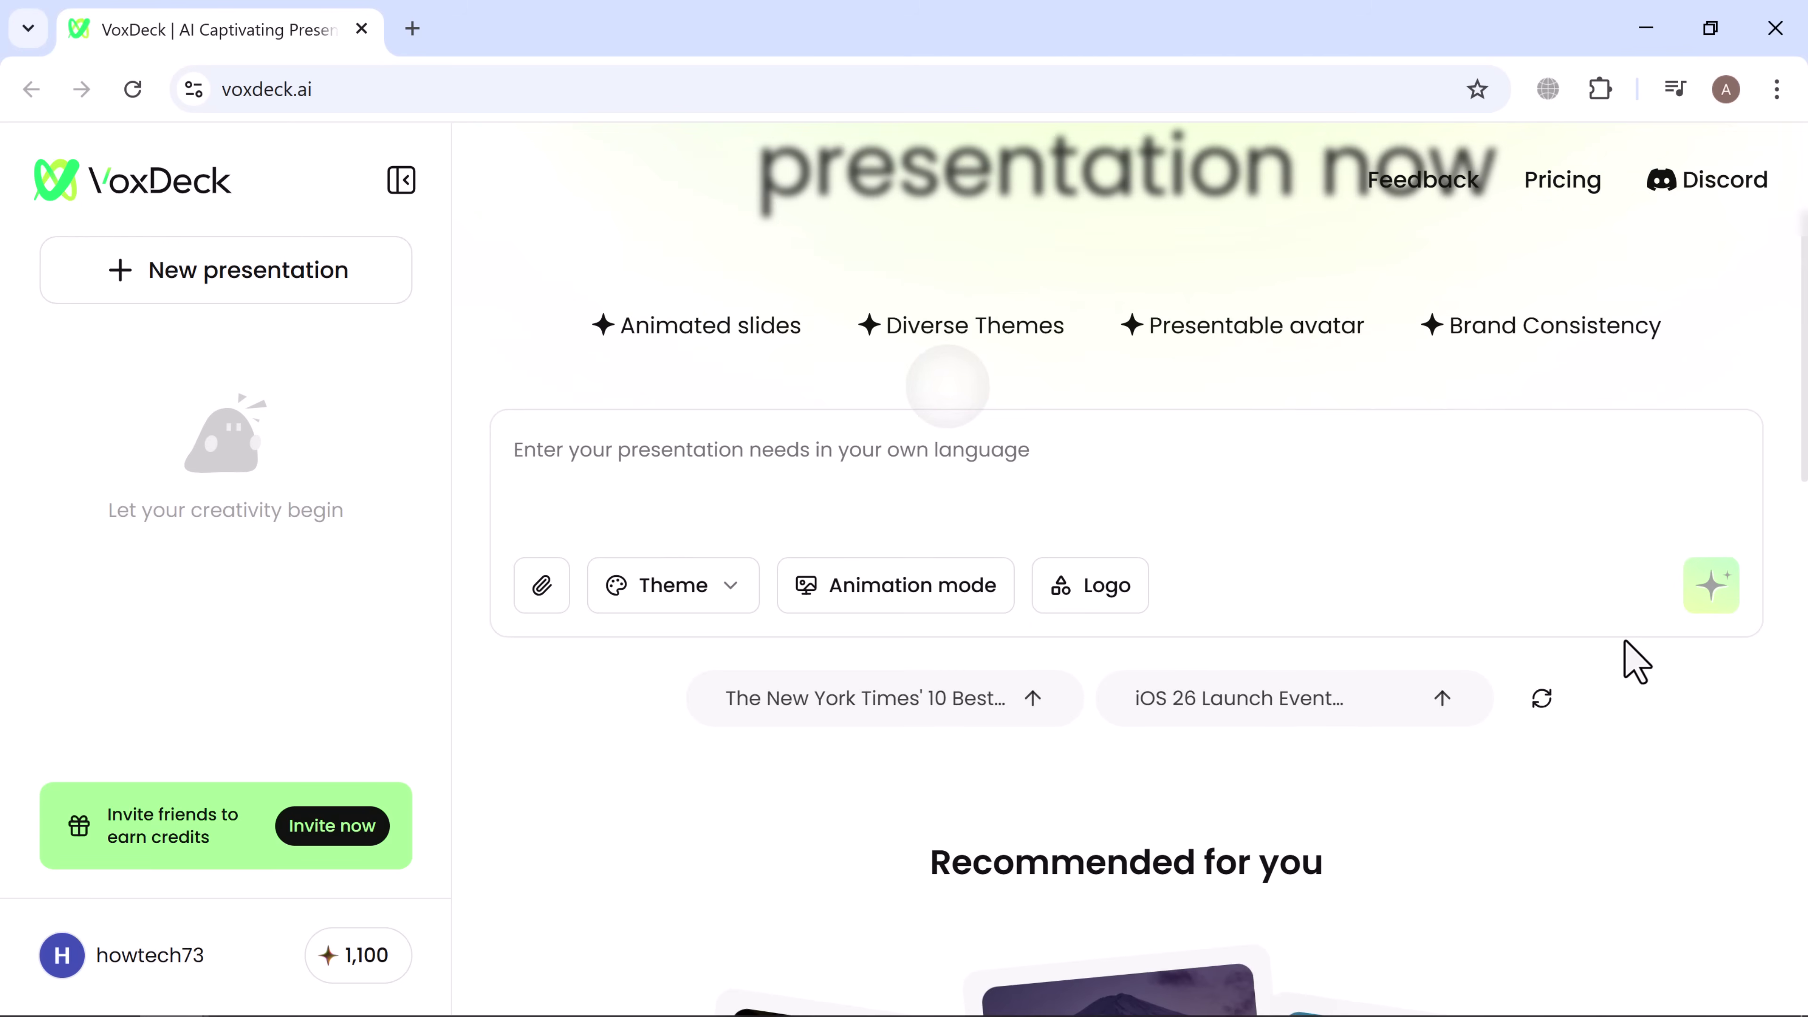
{"action": "scroll", "coordinate": [860, 735], "scroll_direction": "down", "scroll_amount": 8}
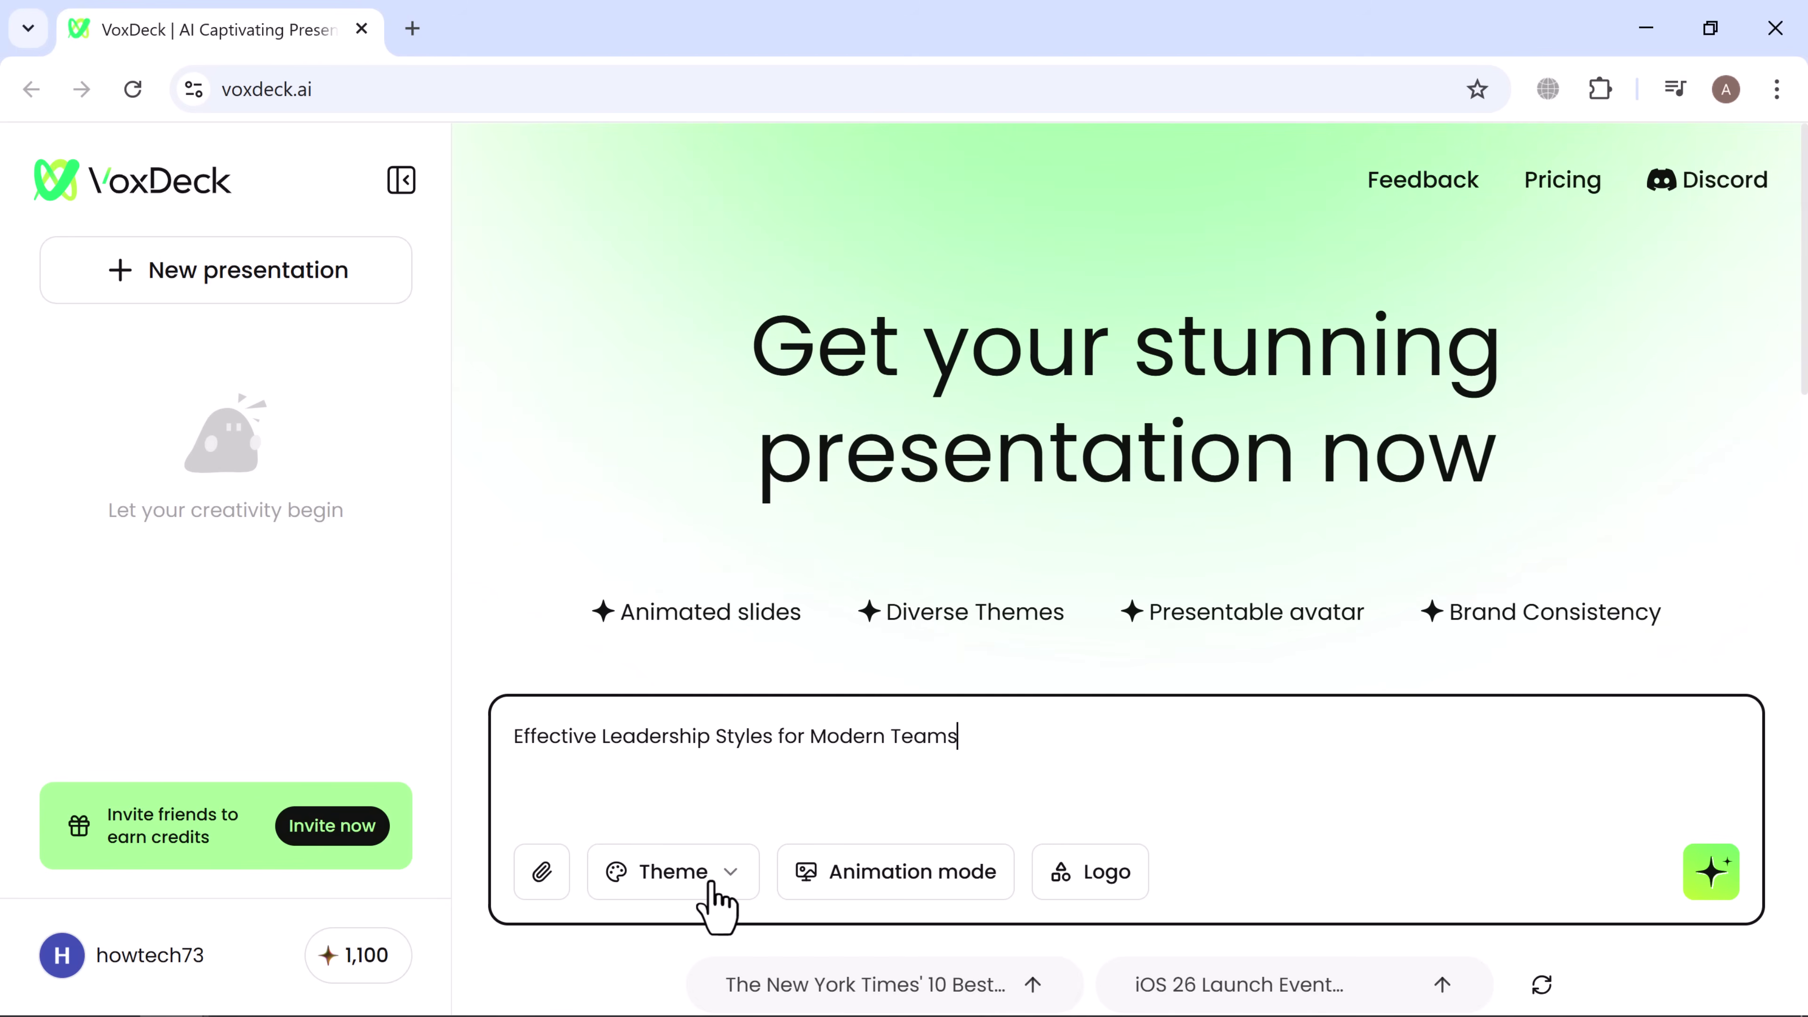
- Choose the Academic theme for the presentation request
{"action": "left_click", "coordinate": [713, 885]}
{"action": "left_click", "coordinate": [714, 885]}
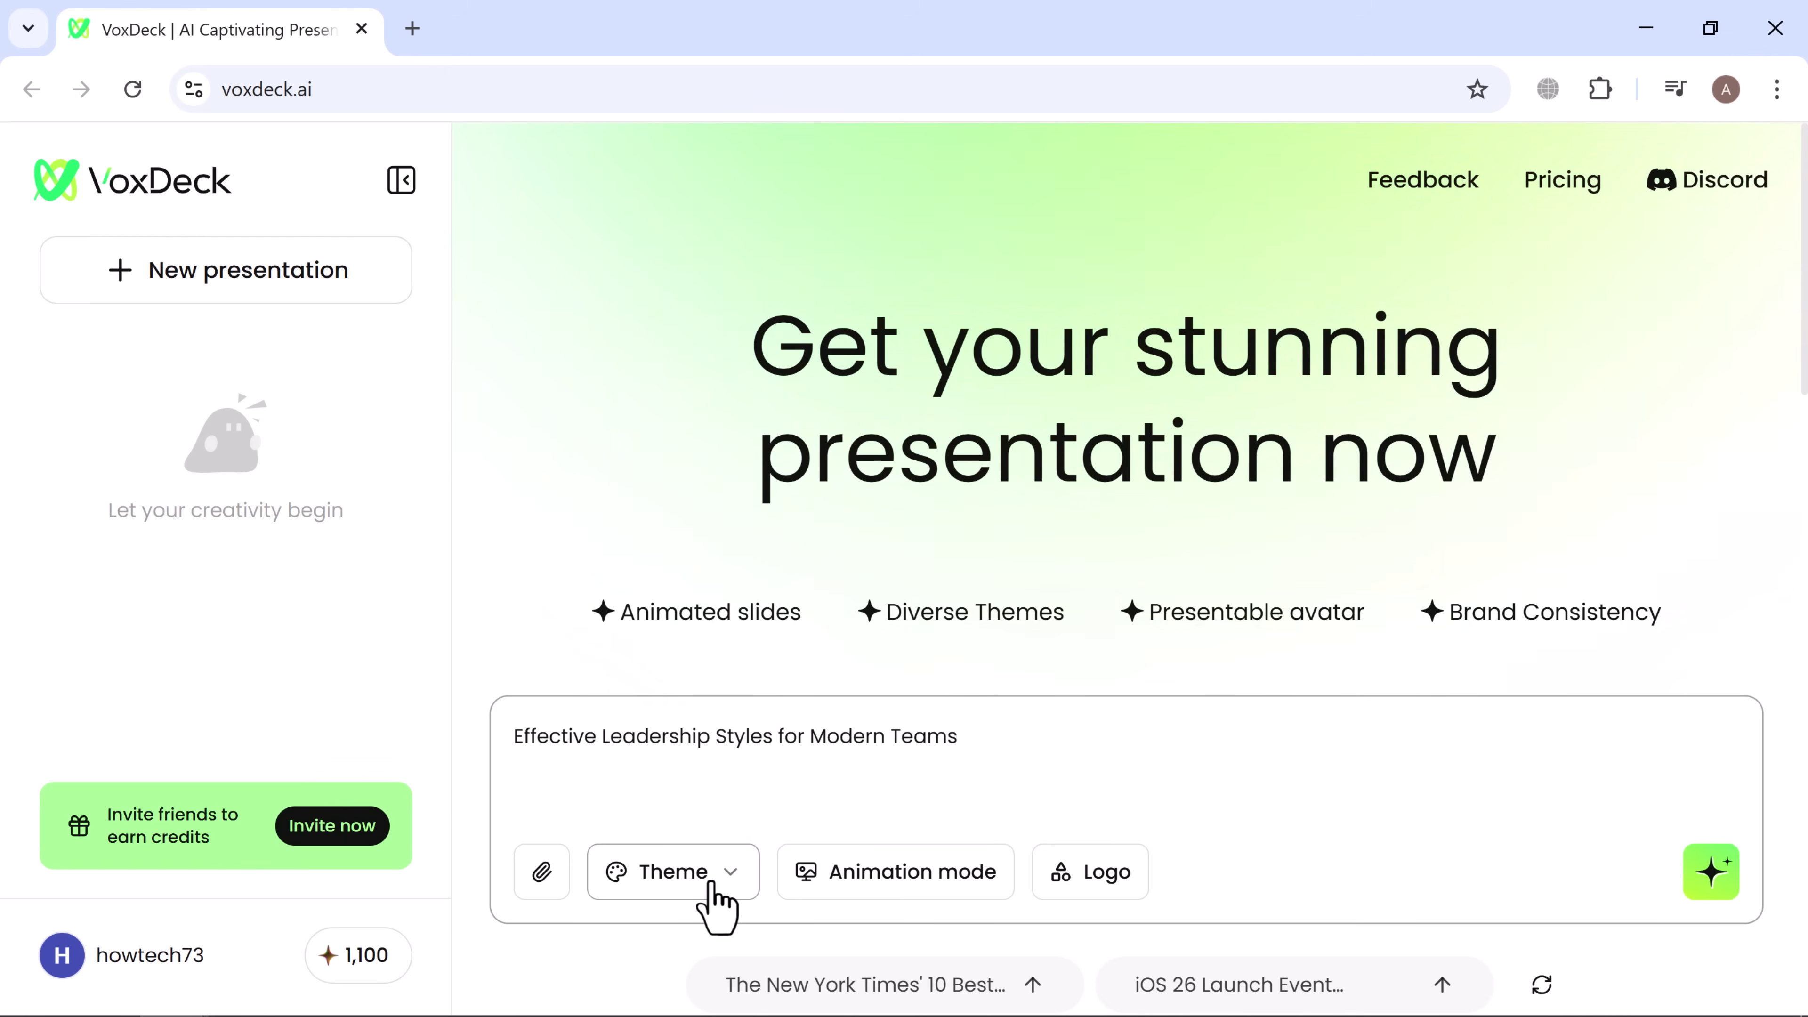
{"action": "left_click", "coordinate": [713, 885]}
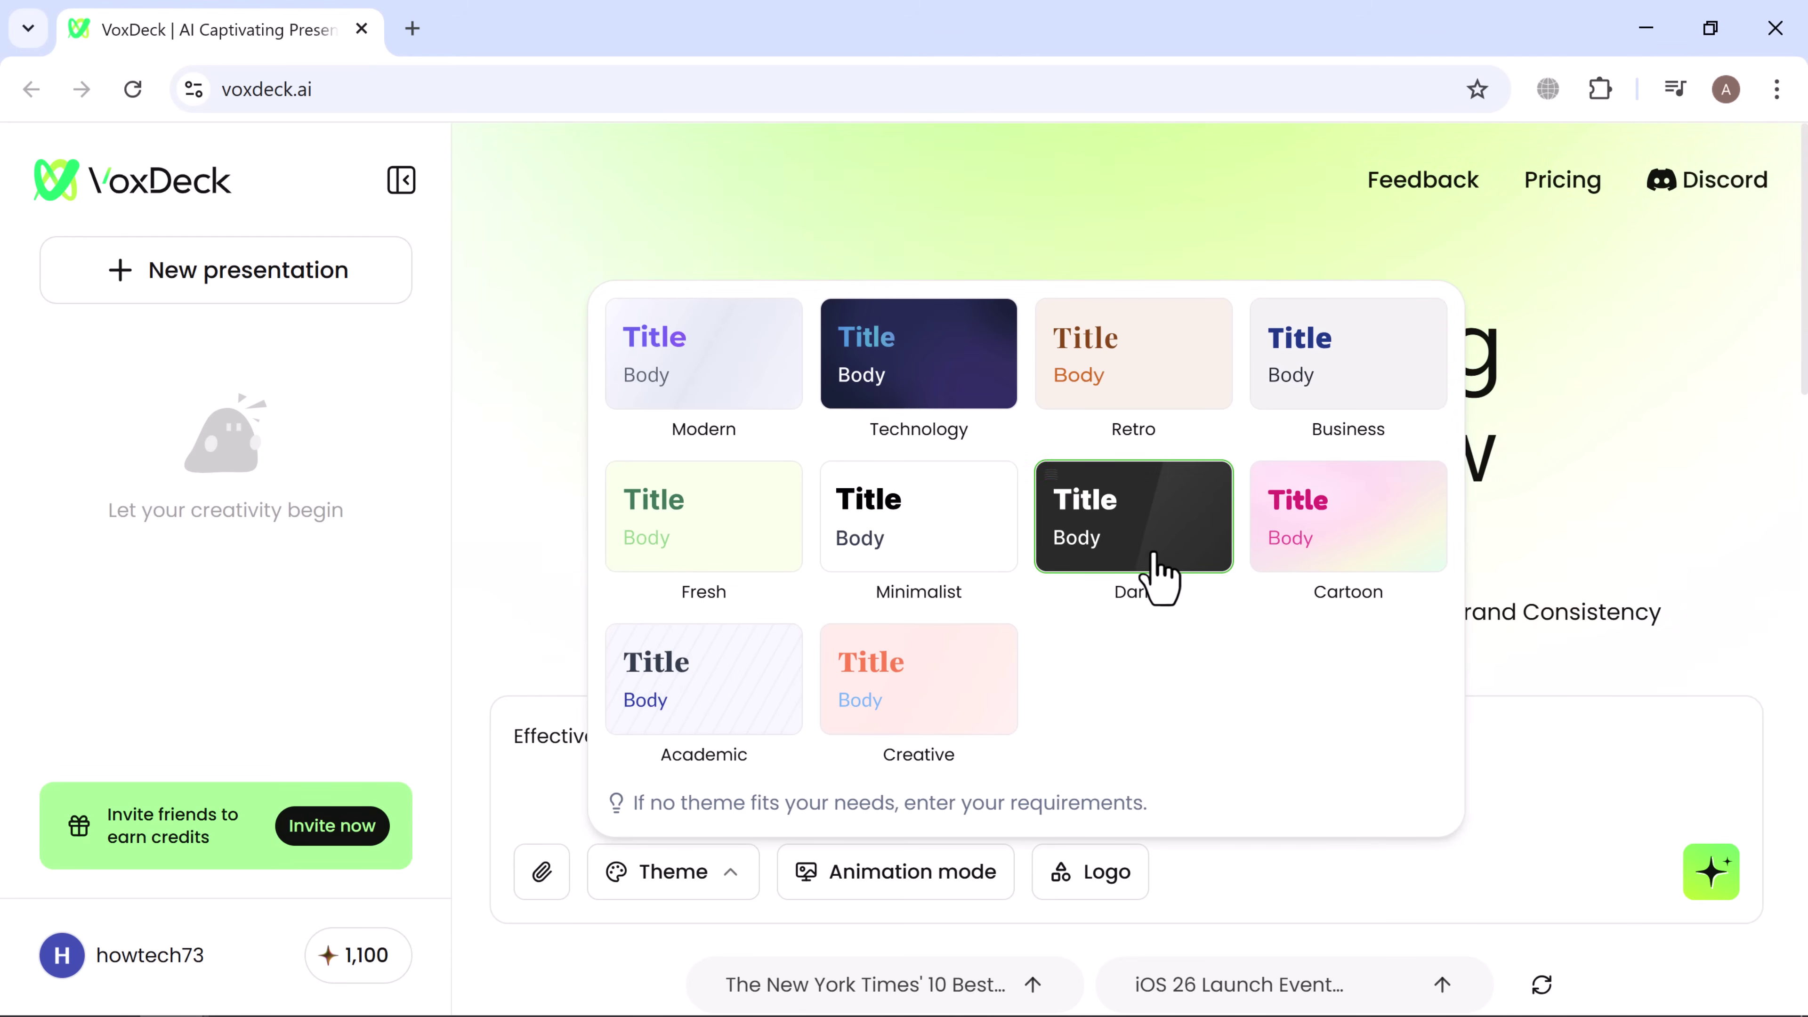
{"action": "left_click", "coordinate": [712, 723]}
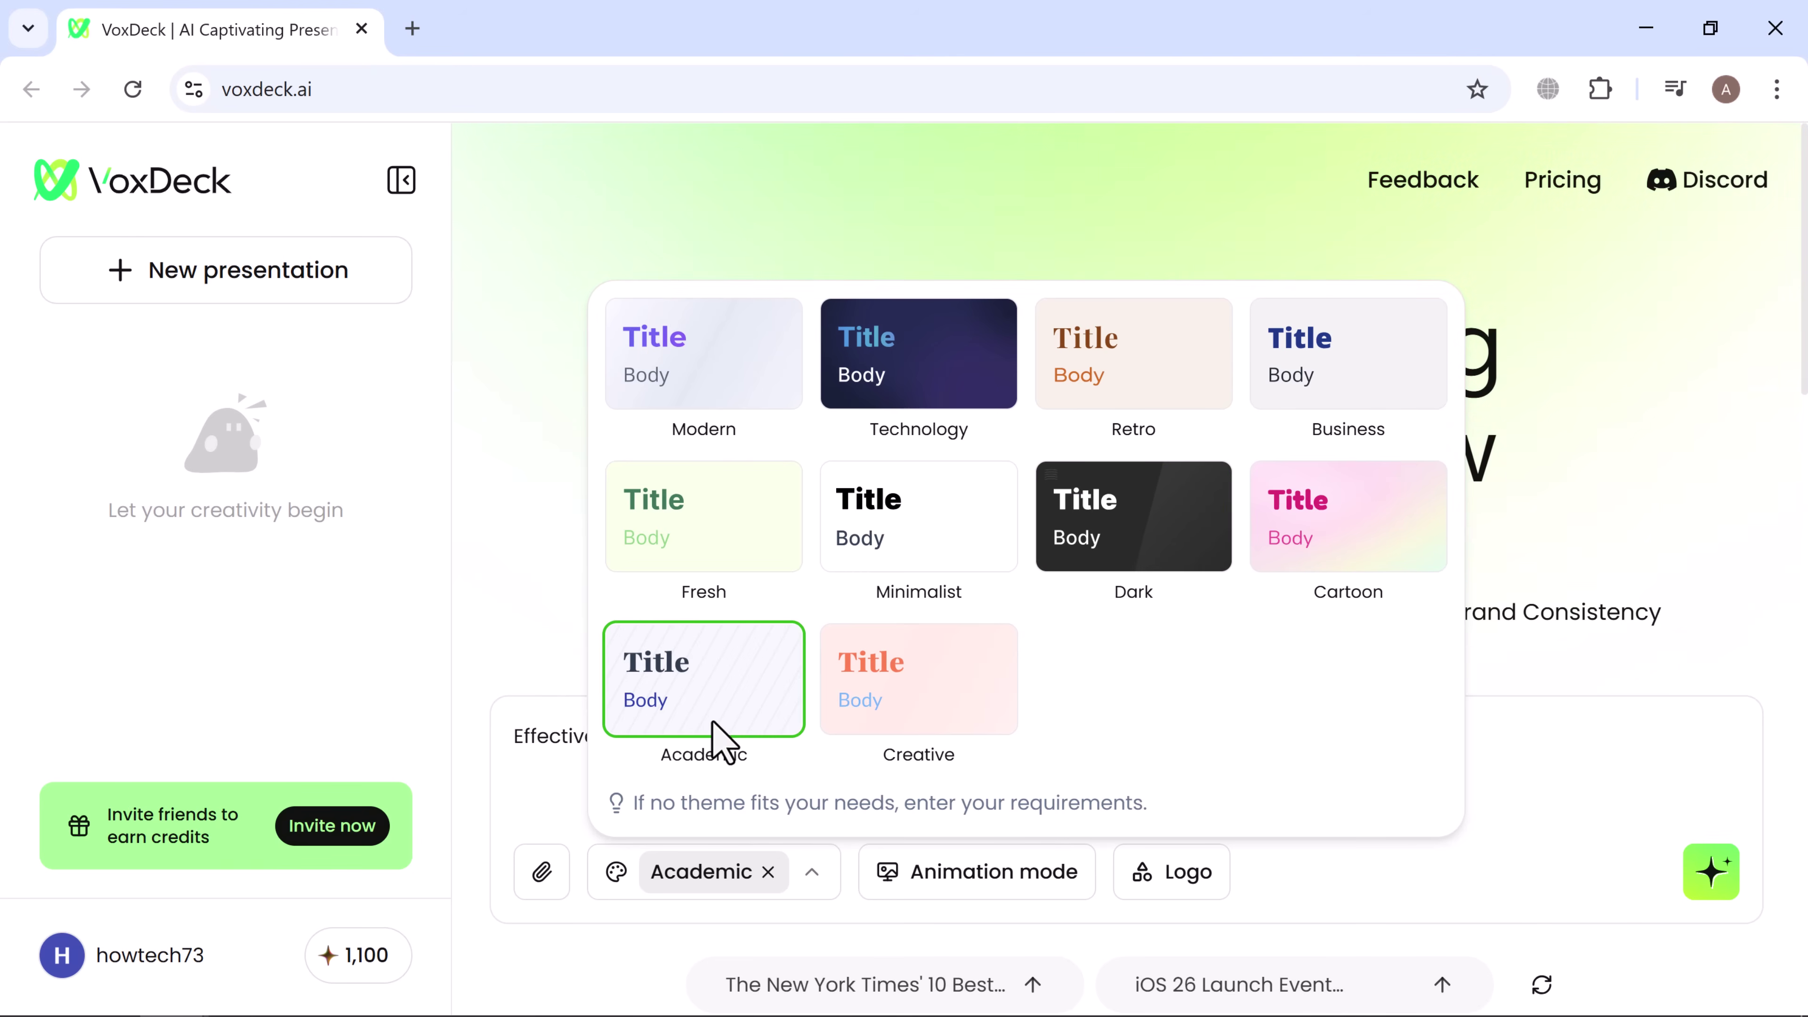
{"action": "left_click", "coordinate": [954, 884]}
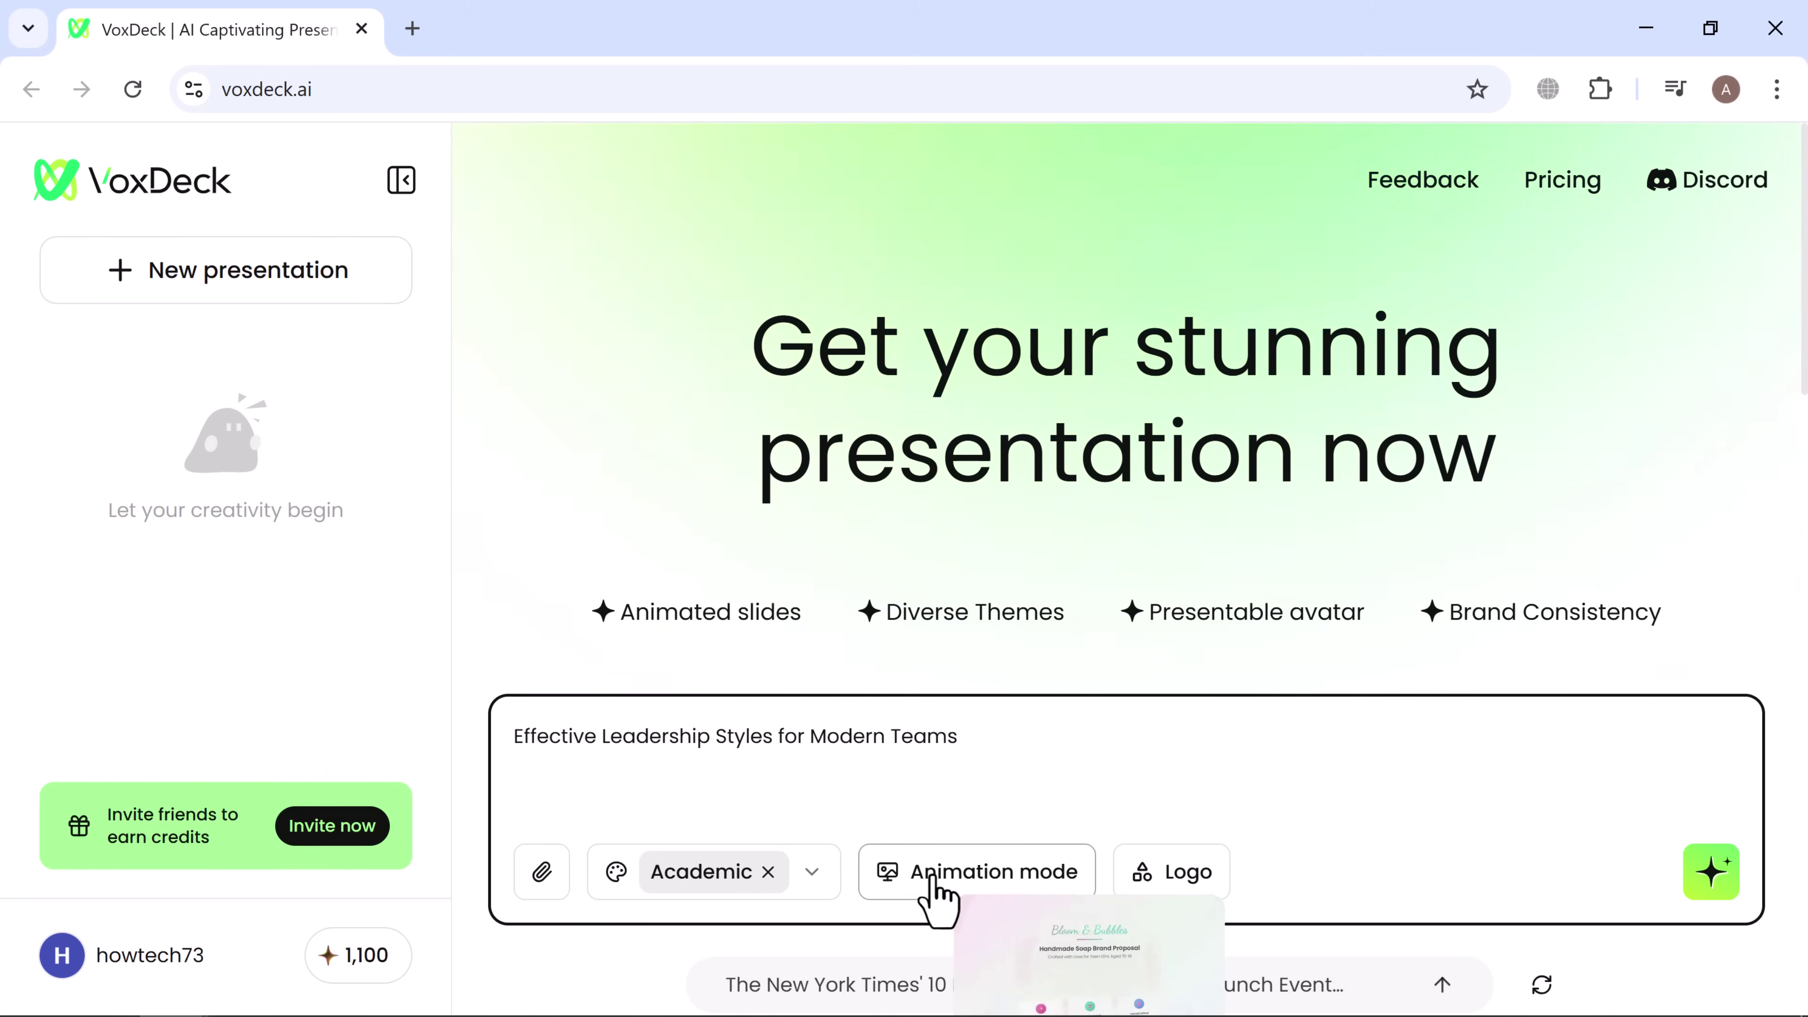
- Turn on animation mode, check the logo settings, and start generating the deck
{"action": "left_click", "coordinate": [938, 884]}
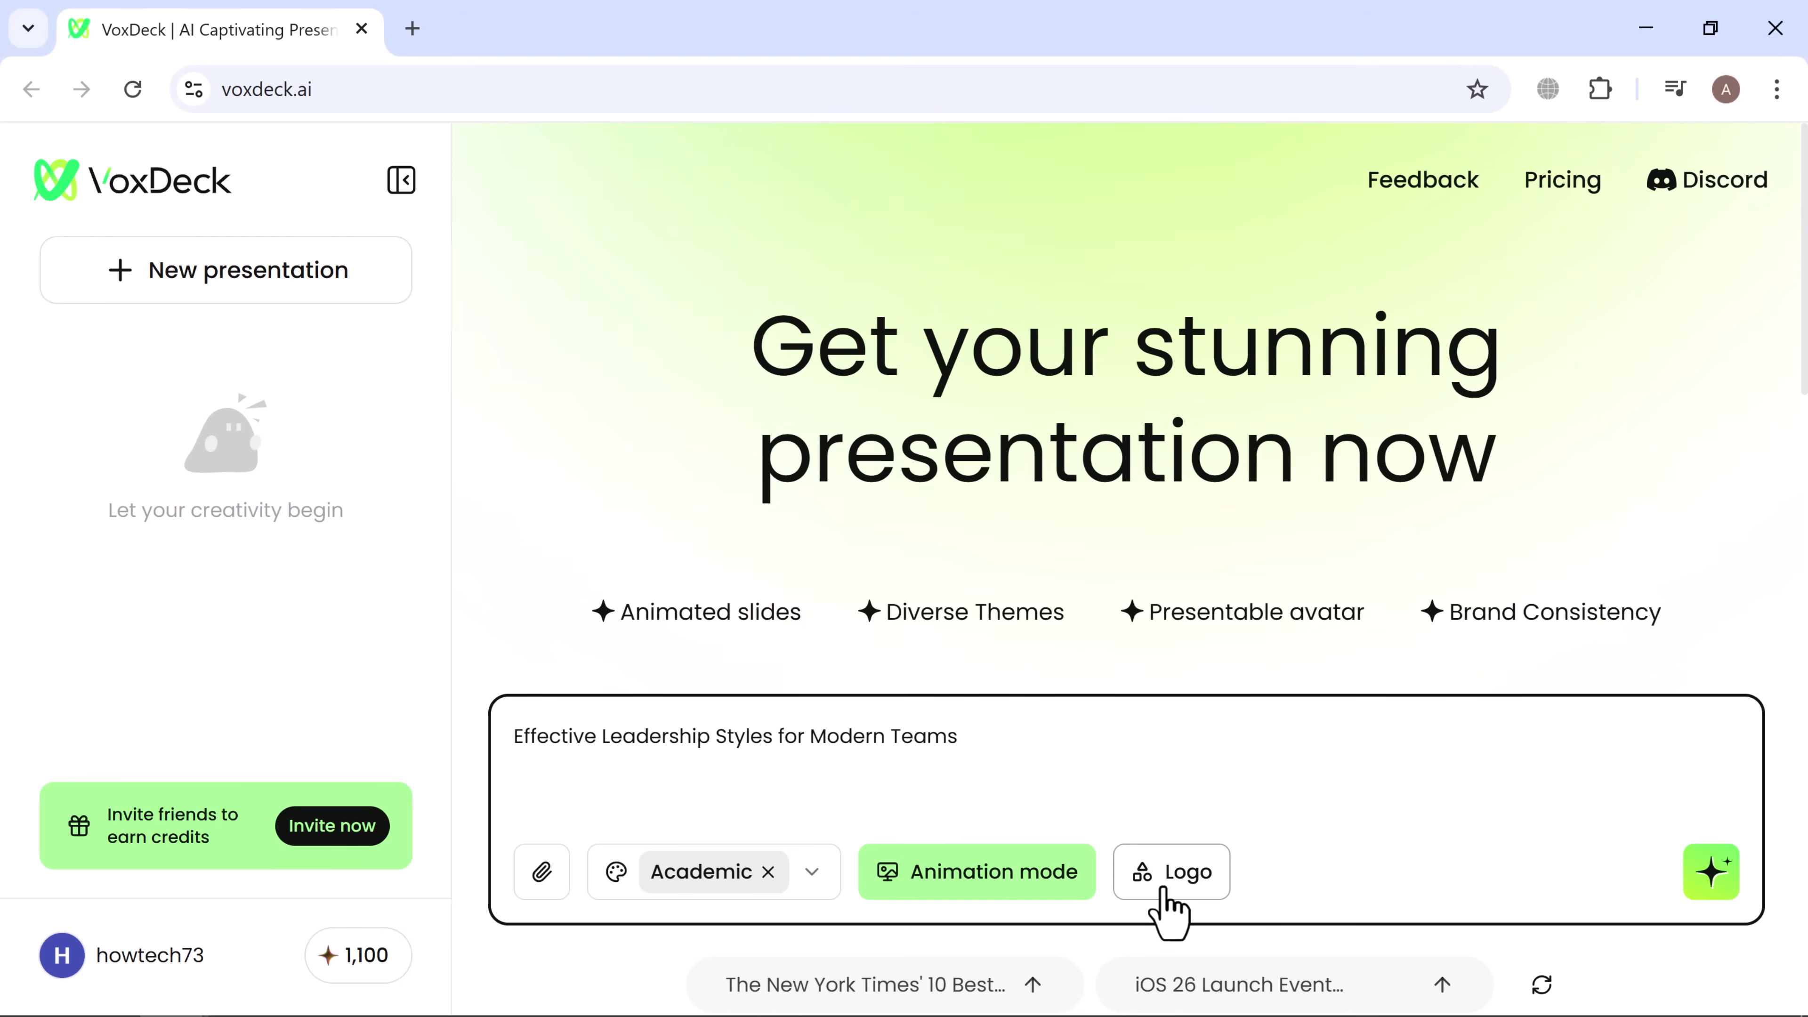
{"action": "left_click", "coordinate": [1168, 915]}
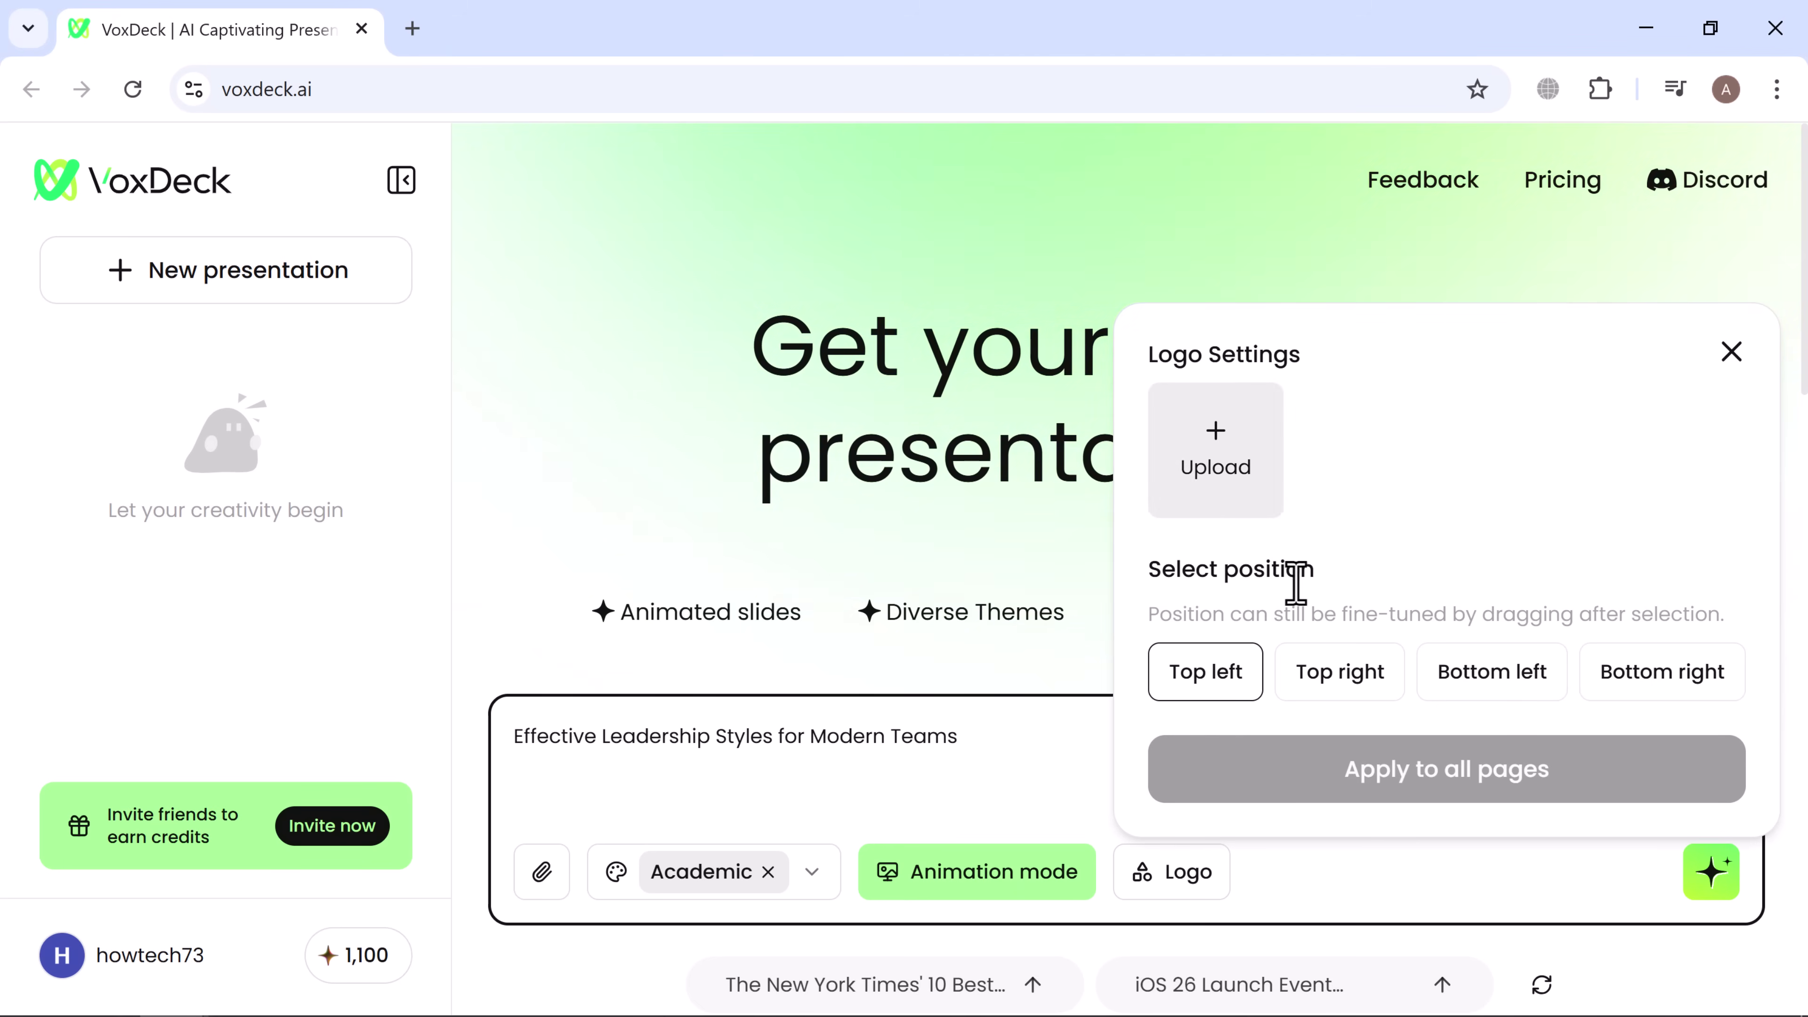
{"action": "left_click", "coordinate": [1625, 894]}
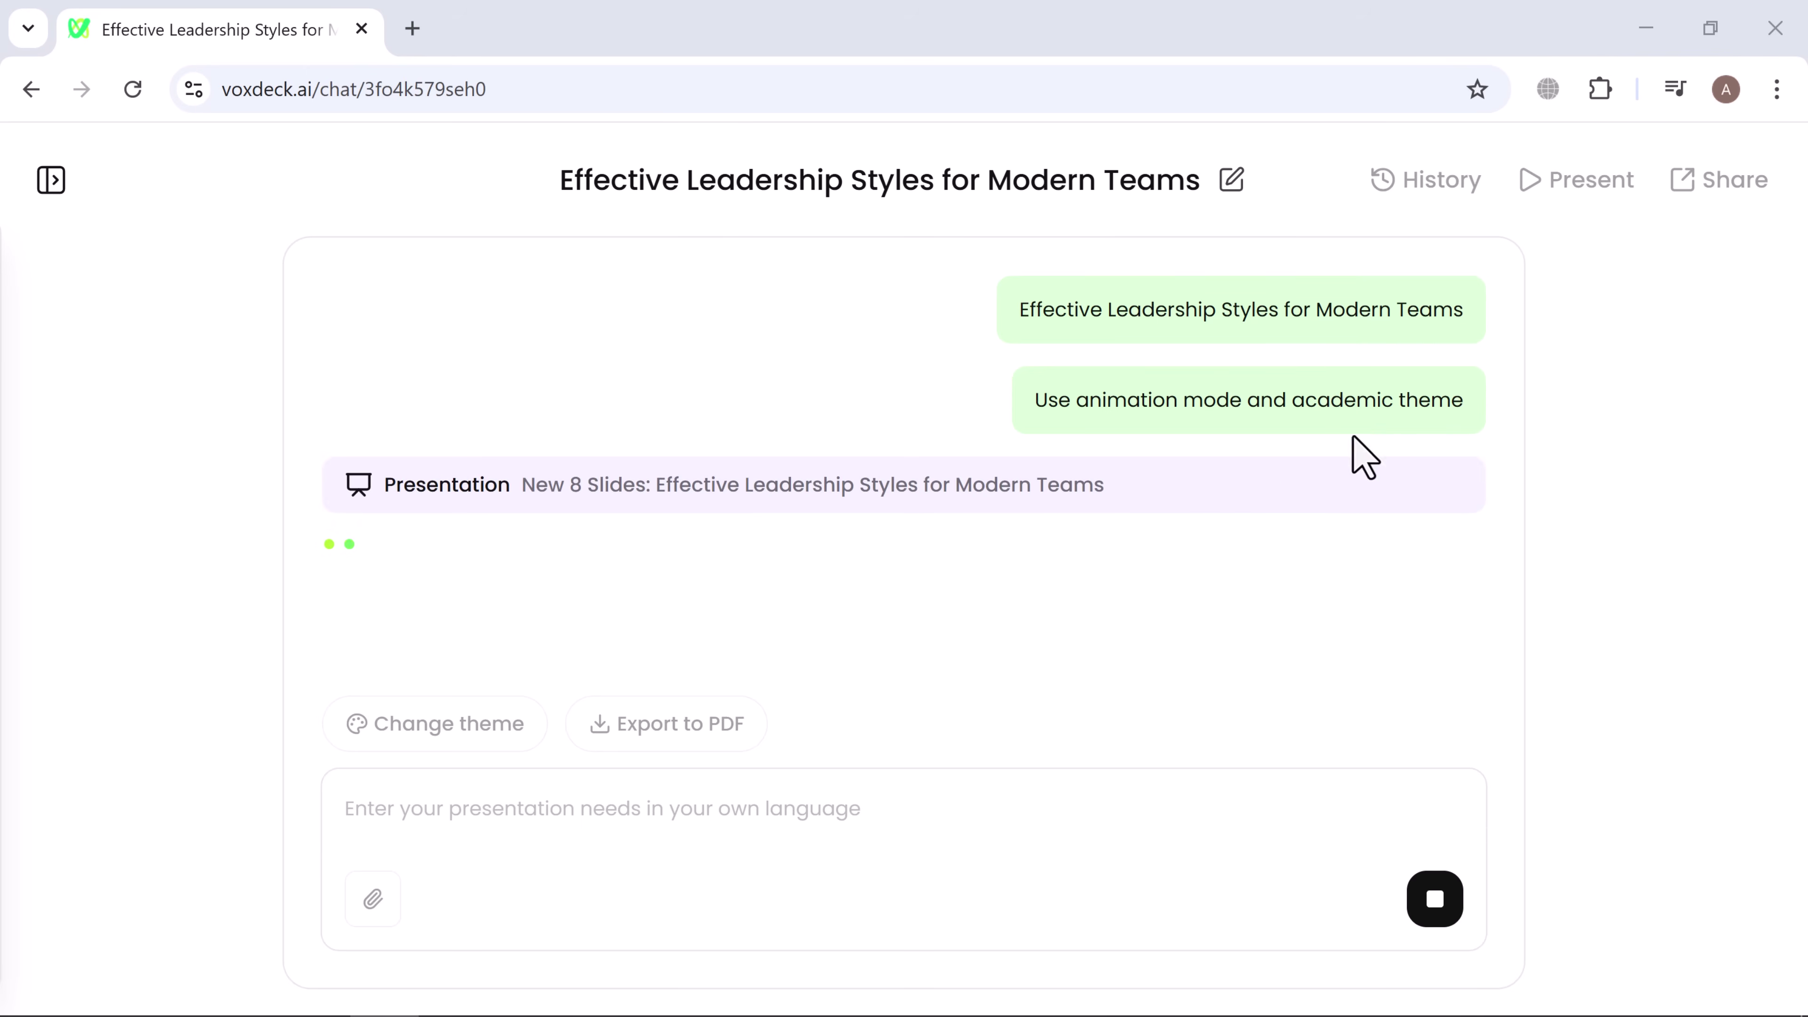
- While the 8 slides generate, inspect slide 2's reasoning, HTML code and rendered preview
{"action": "left_click", "coordinate": [974, 362]}
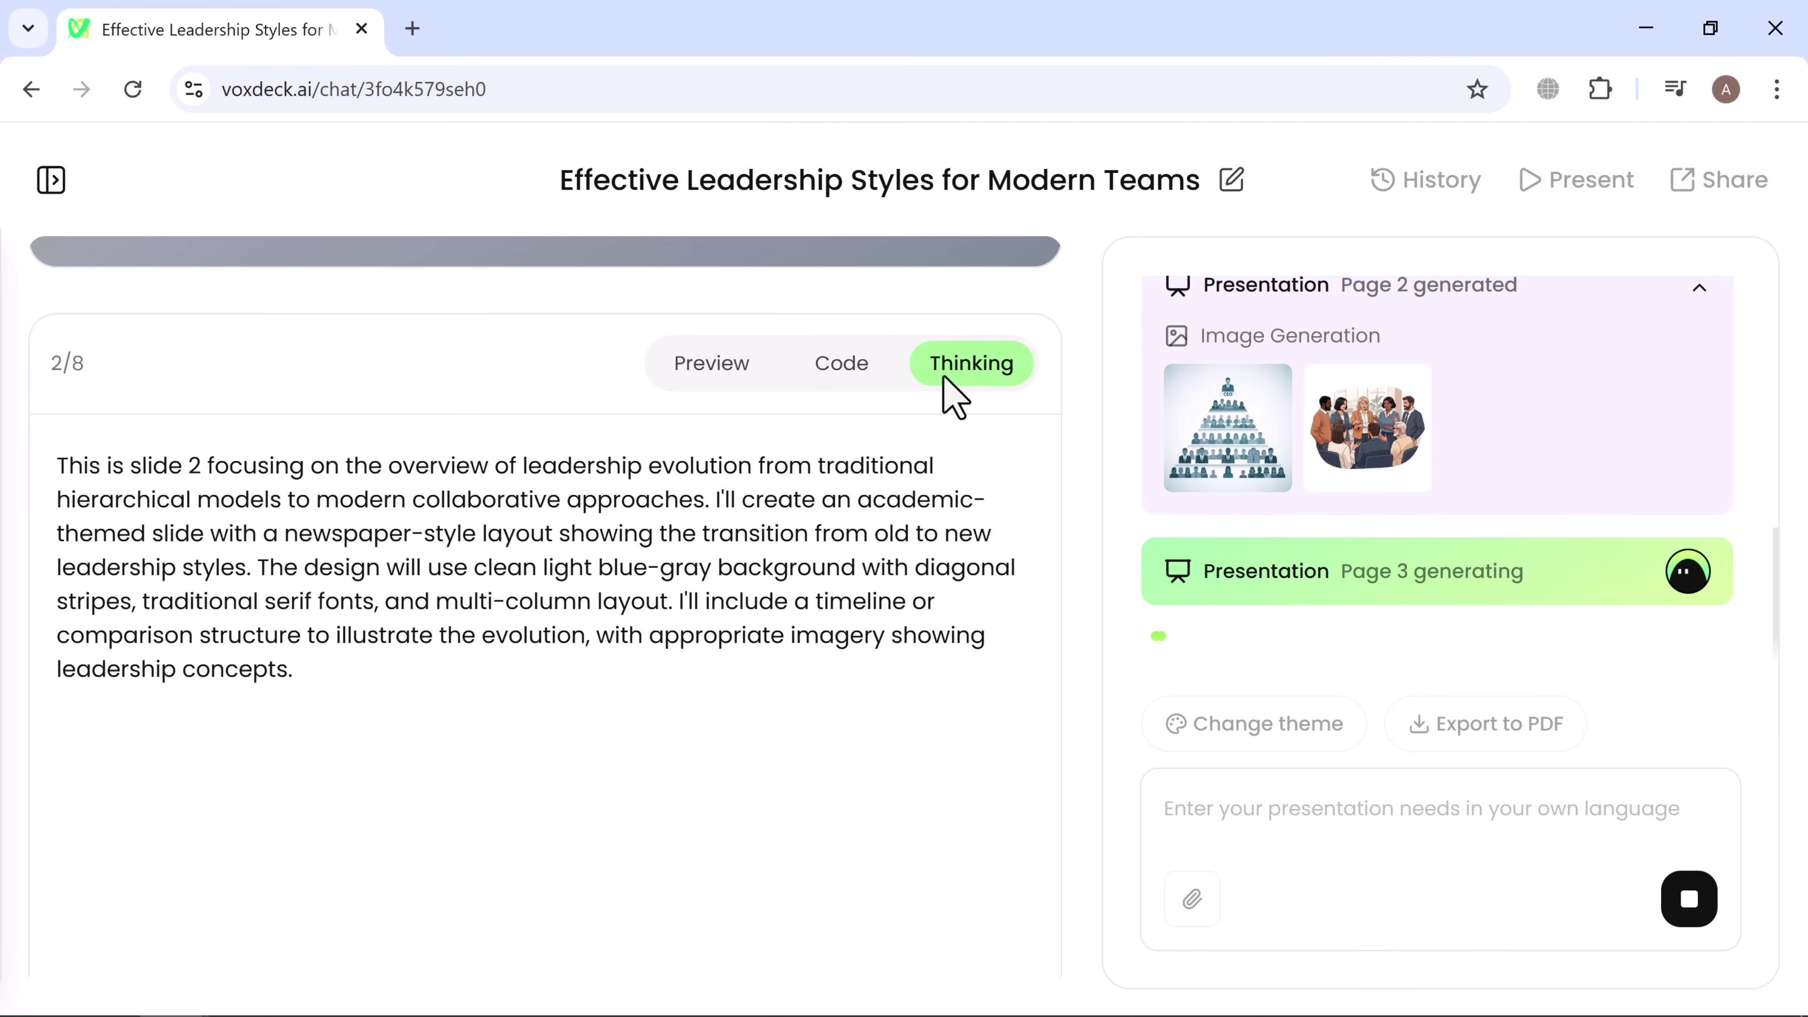
{"action": "left_click", "coordinate": [835, 375]}
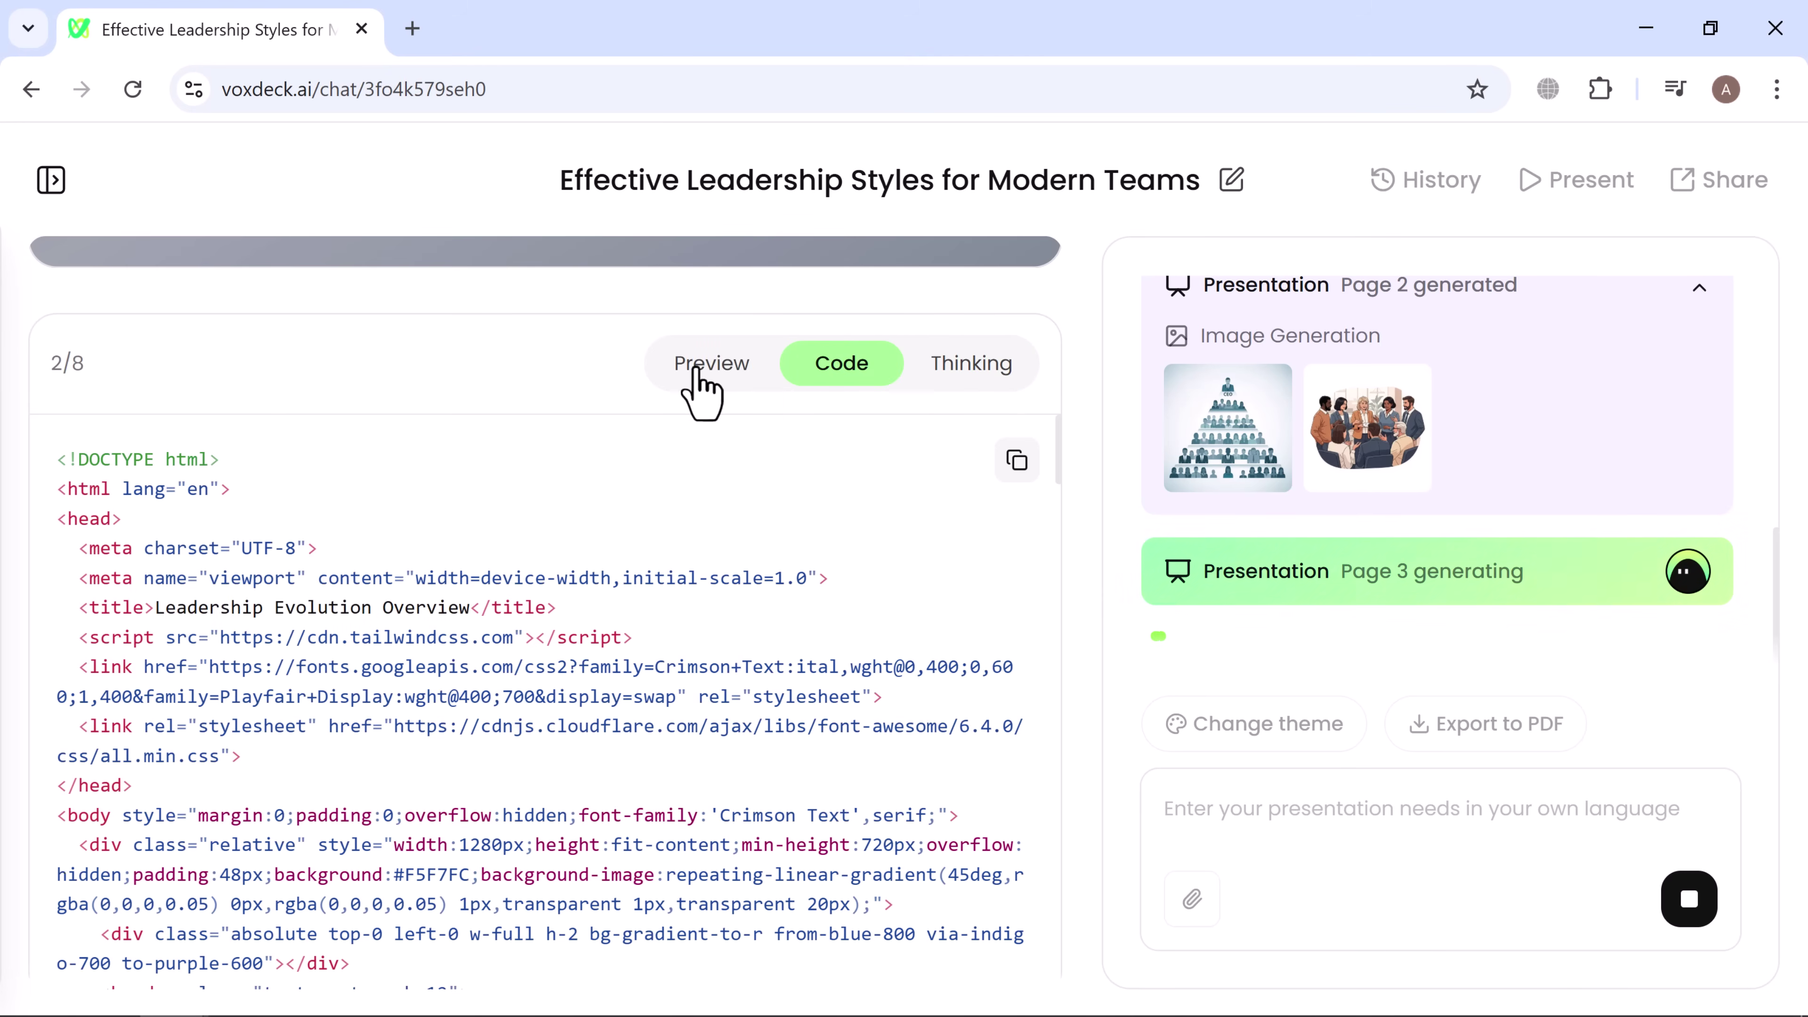
{"action": "left_click", "coordinate": [701, 385]}
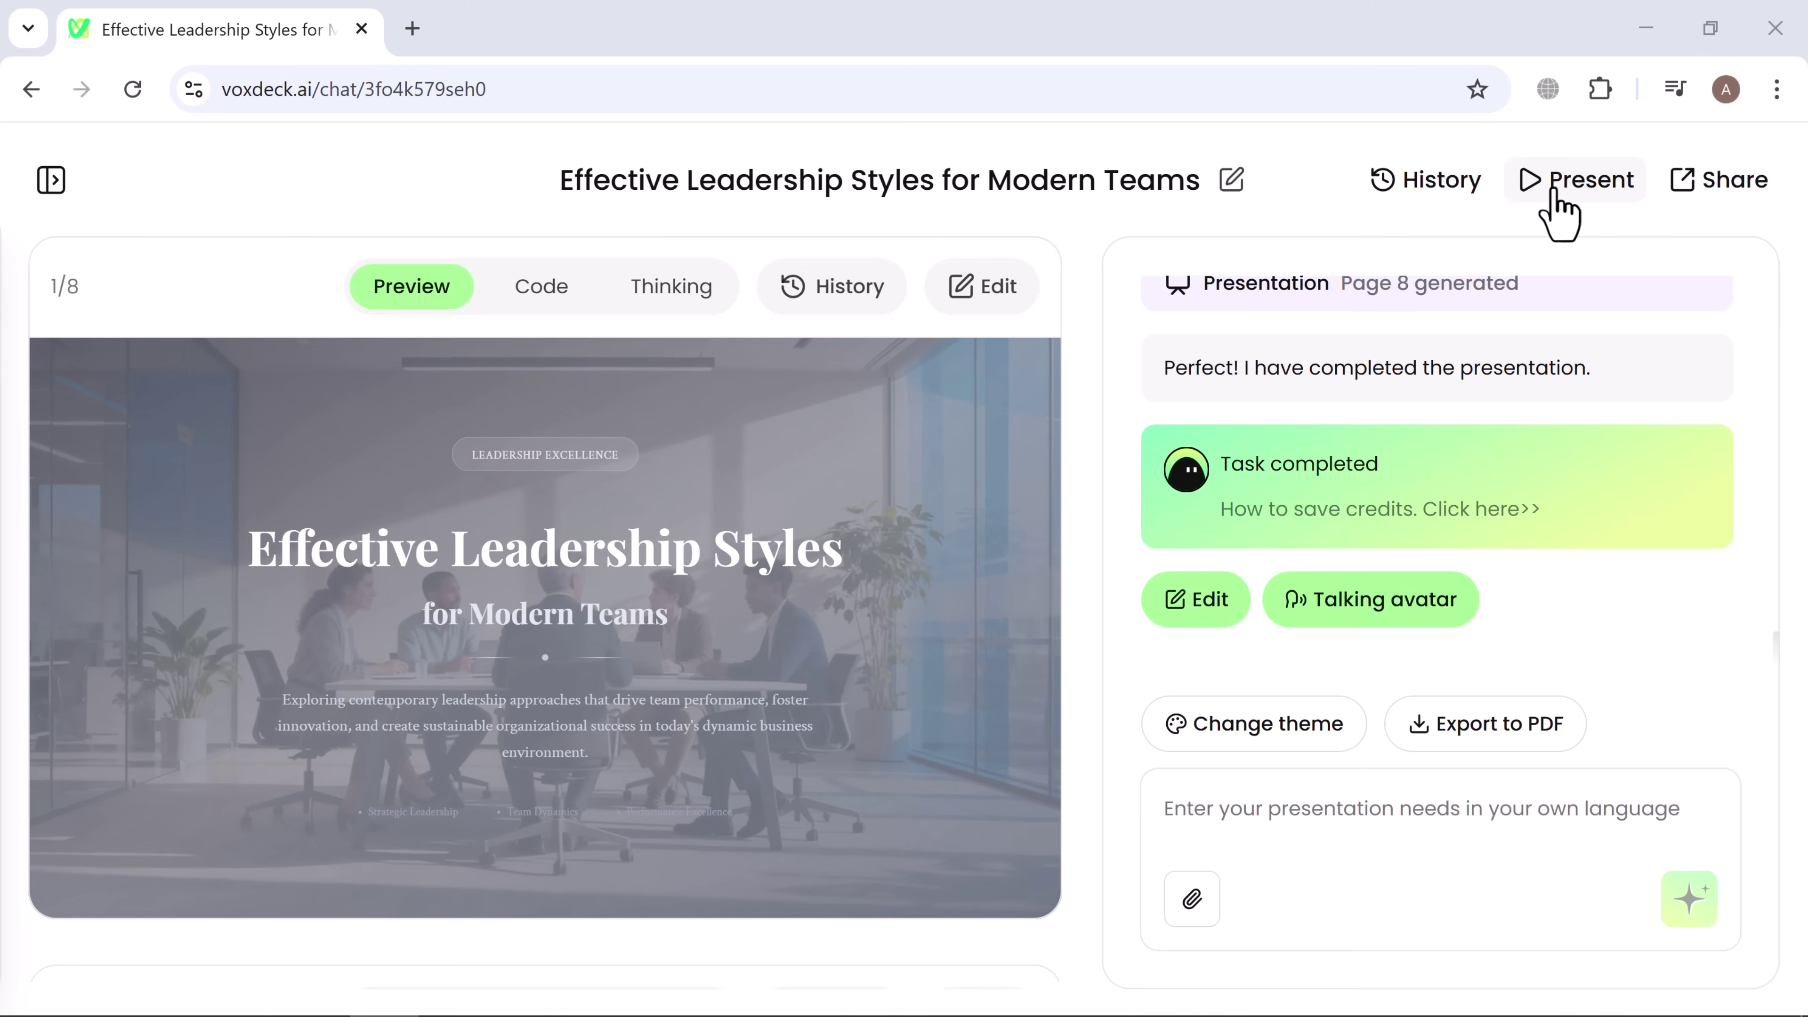
{"action": "left_click", "coordinate": [1556, 211]}
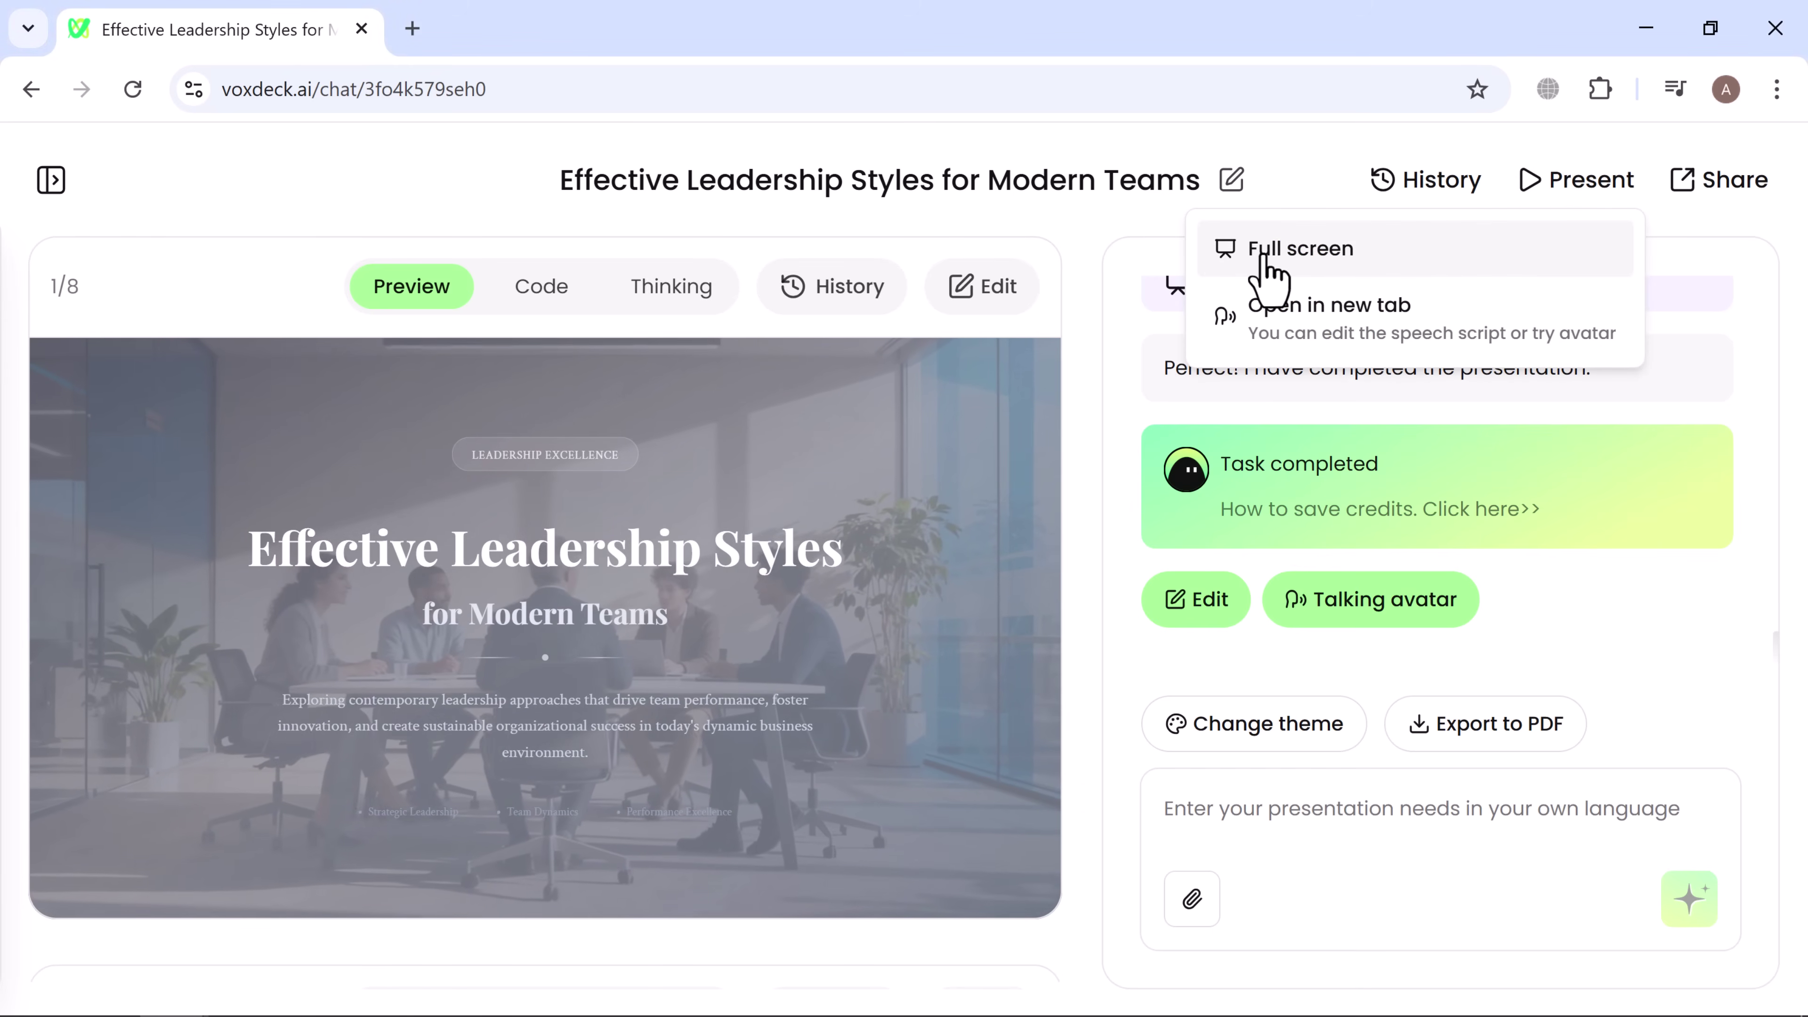
{"action": "left_click", "coordinate": [1267, 249]}
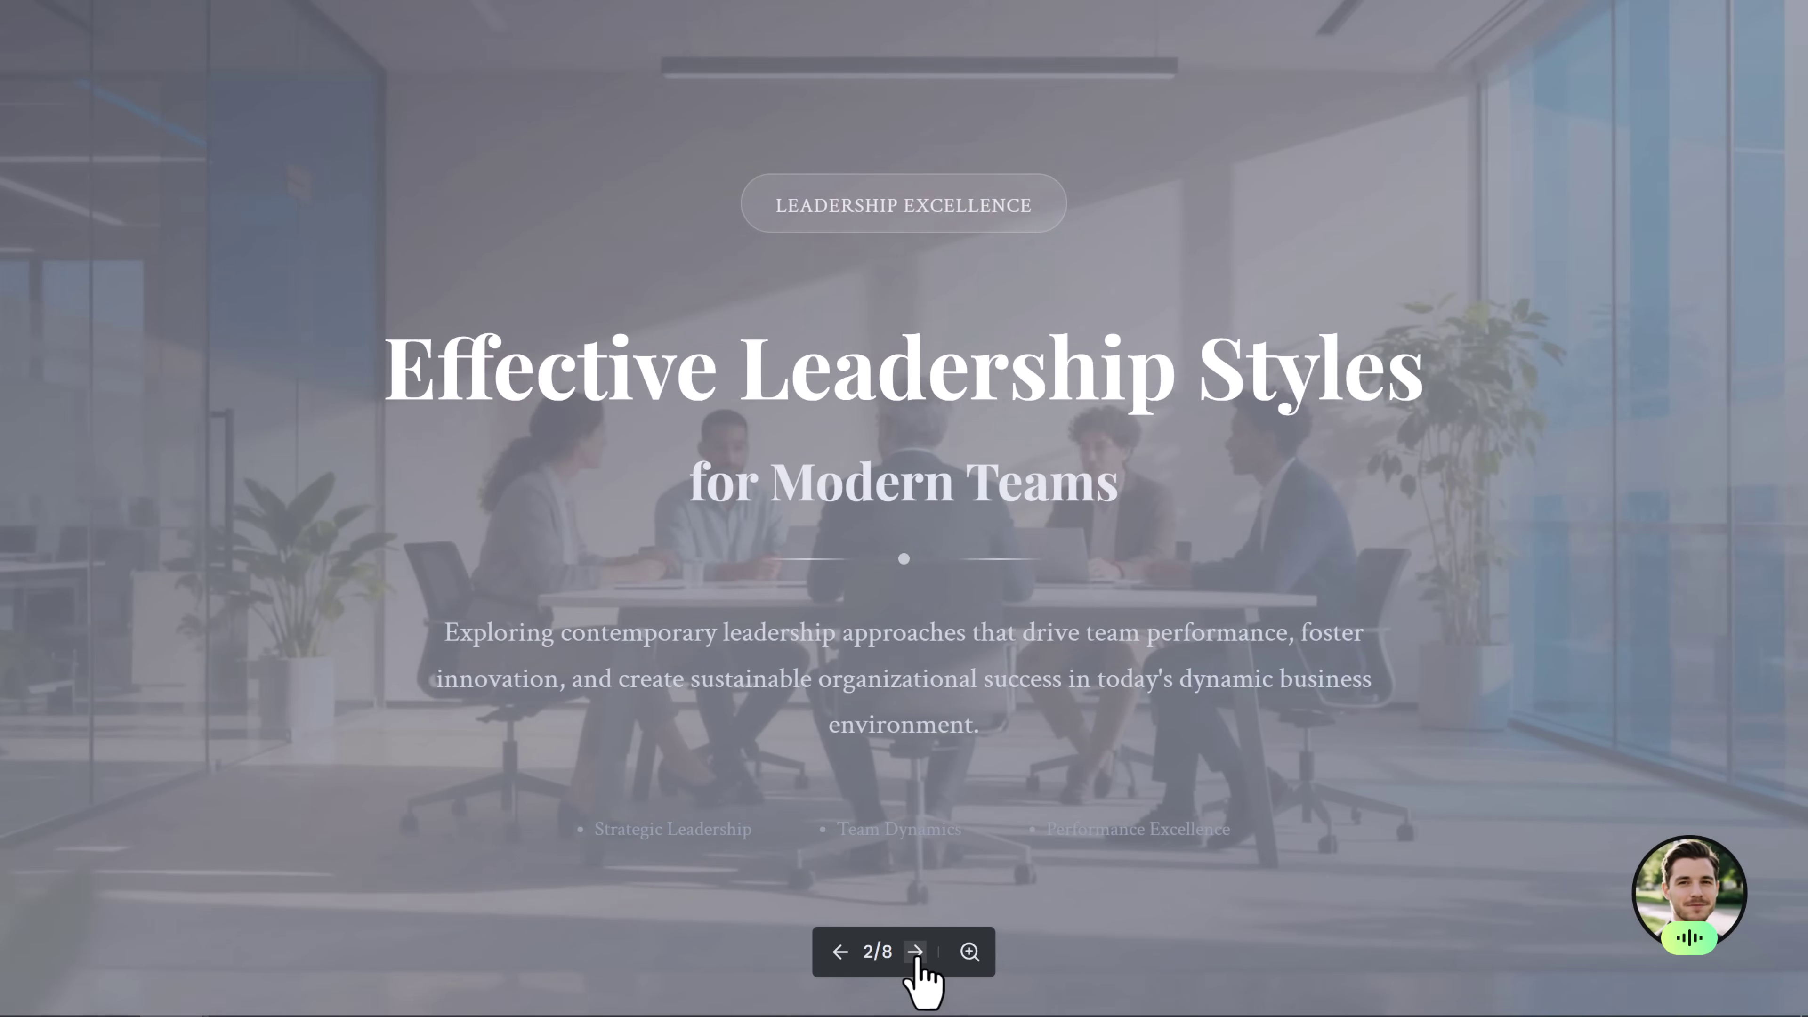
{"action": "left_click", "coordinate": [914, 952]}
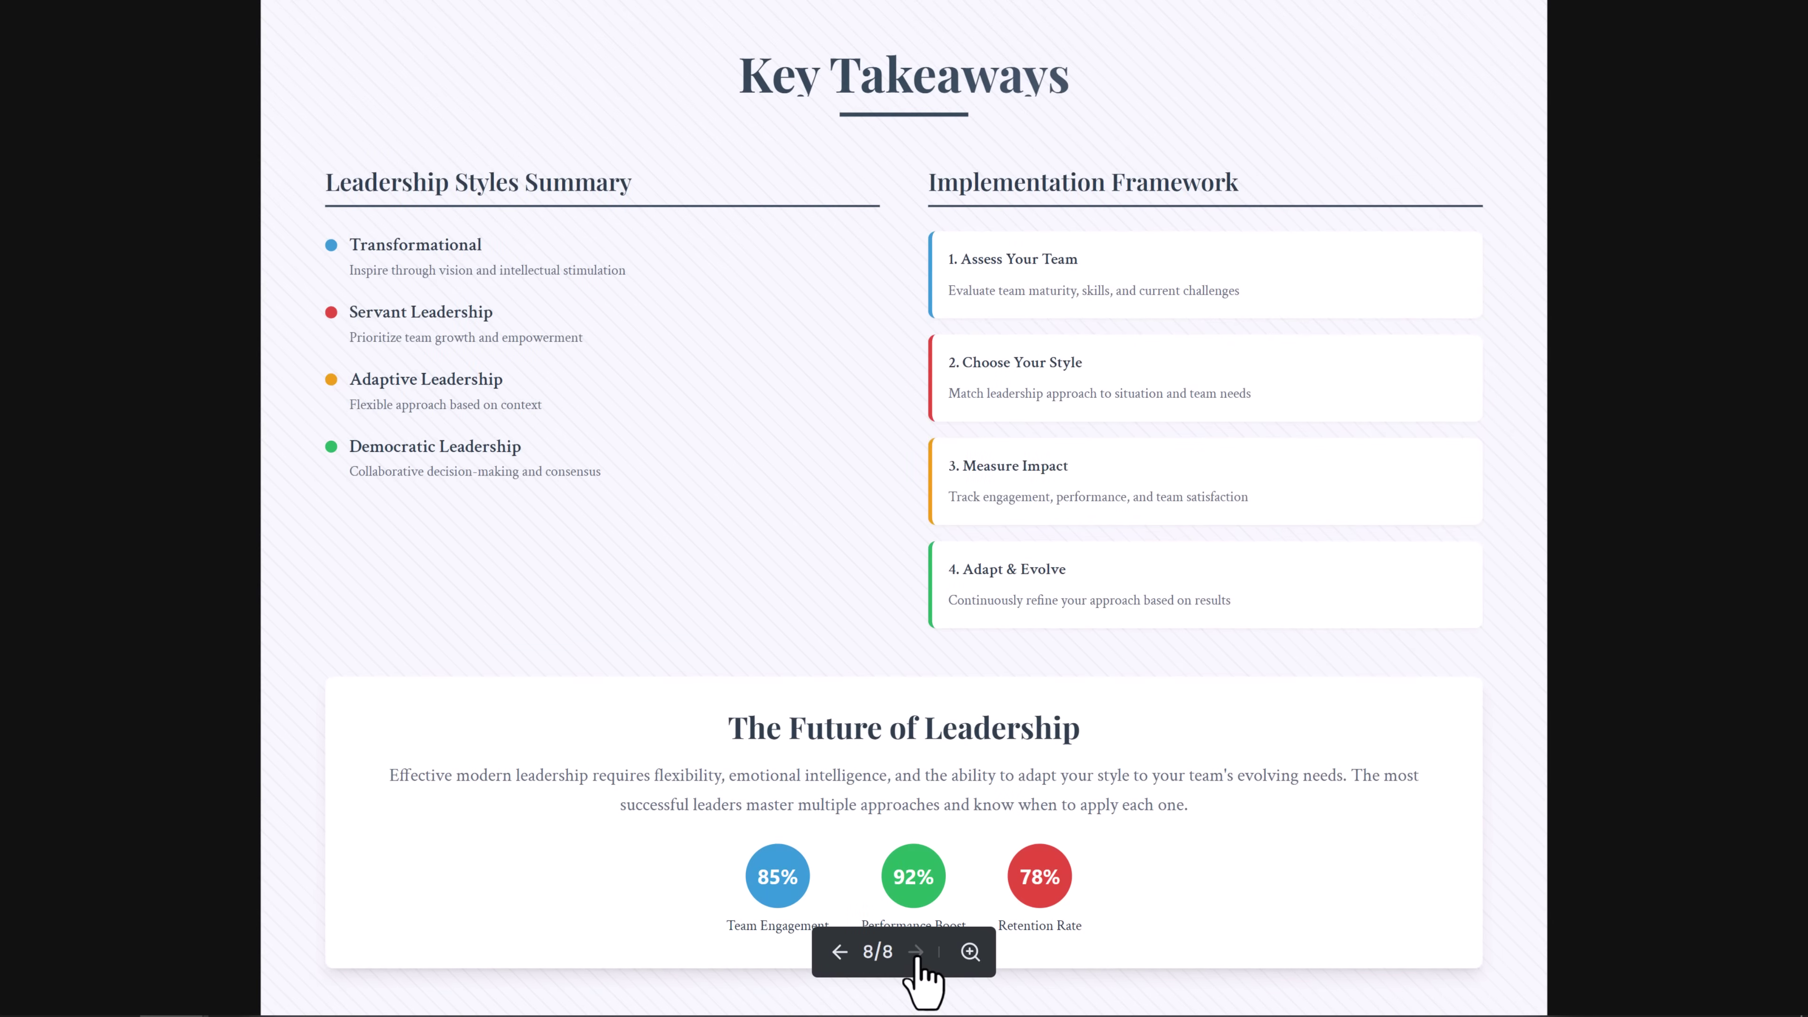
{"action": "key", "text": "Escape"}
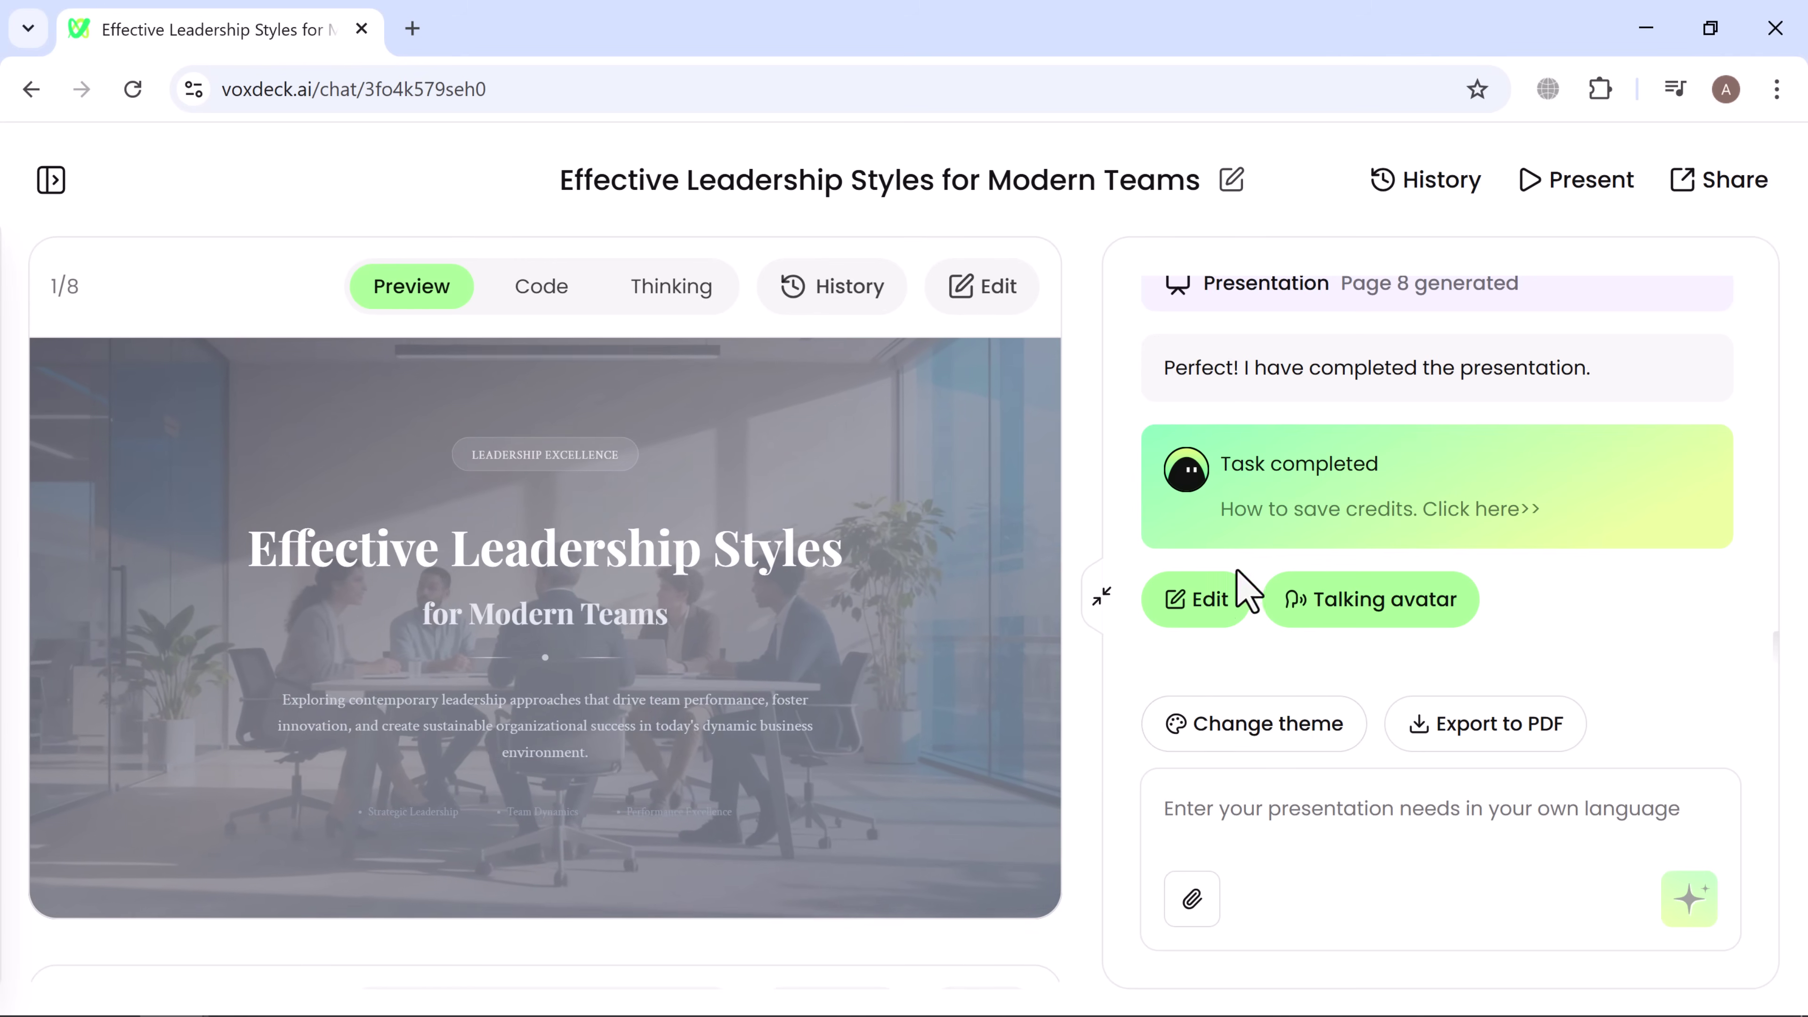
- In edit mode, select the title slide's description paragraph for an AI edit, then select an image
{"action": "left_click", "coordinate": [1198, 609]}
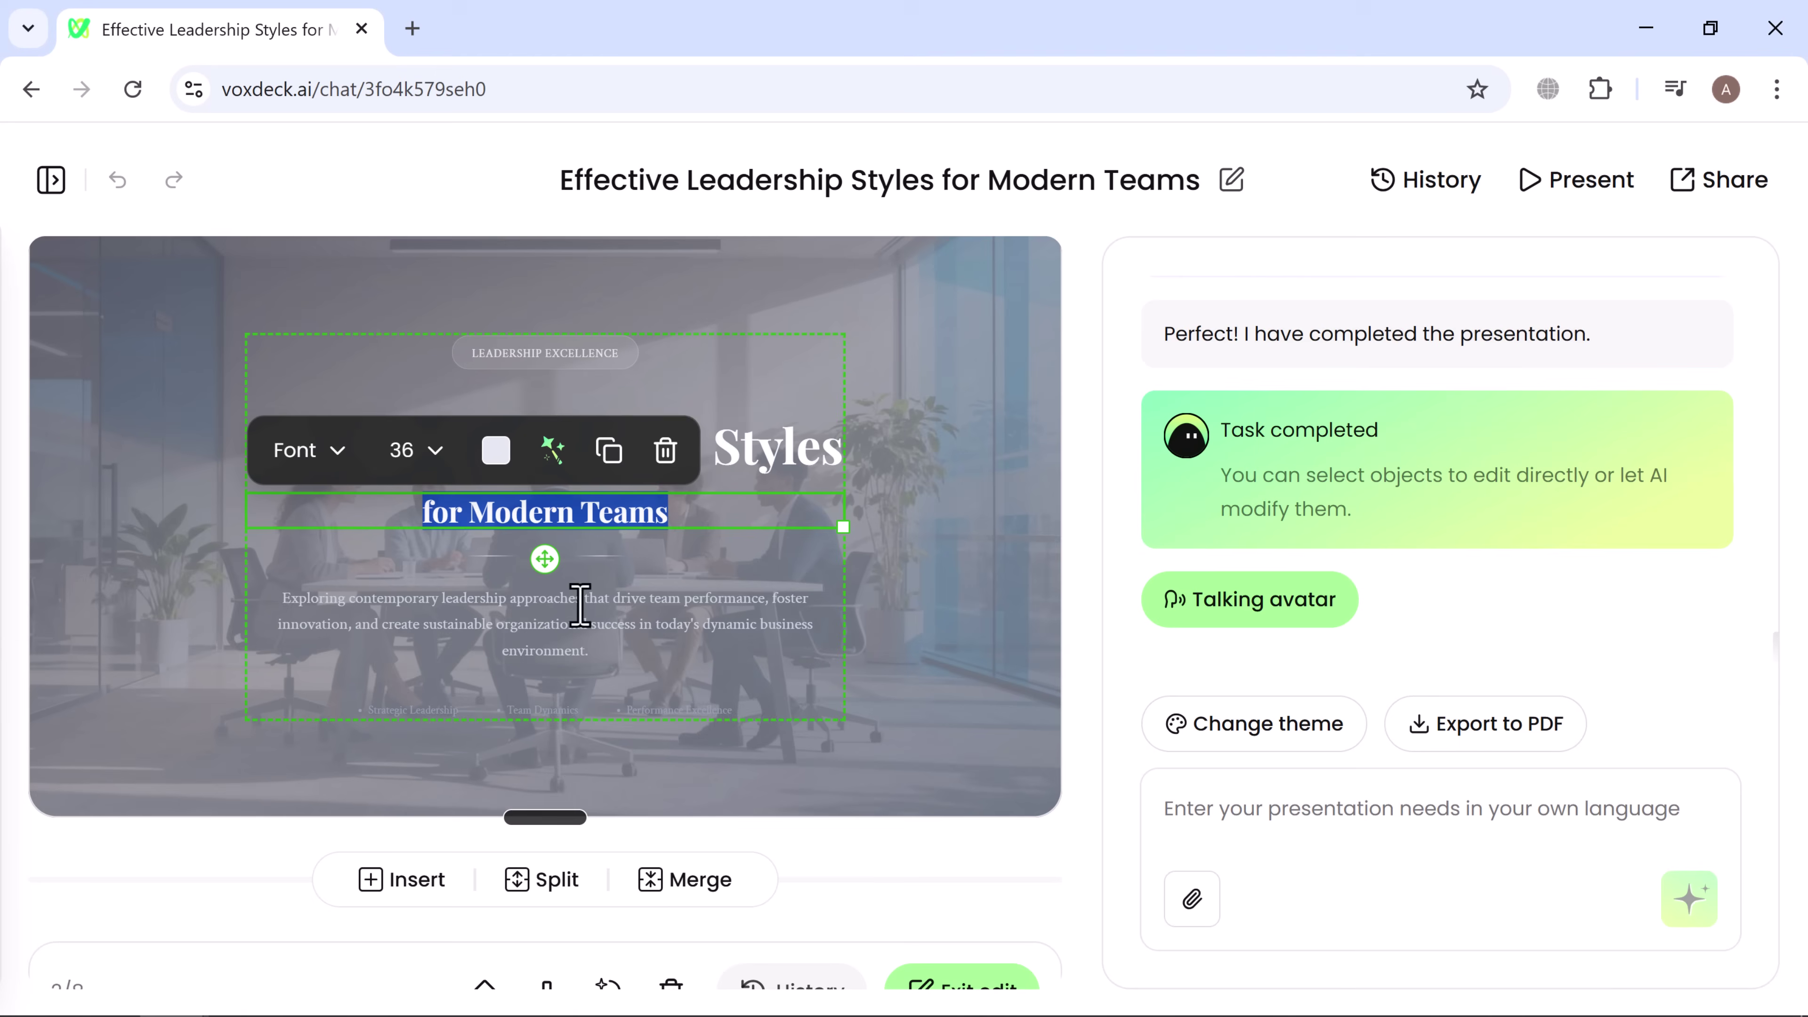
{"action": "left_click", "coordinate": [472, 602]}
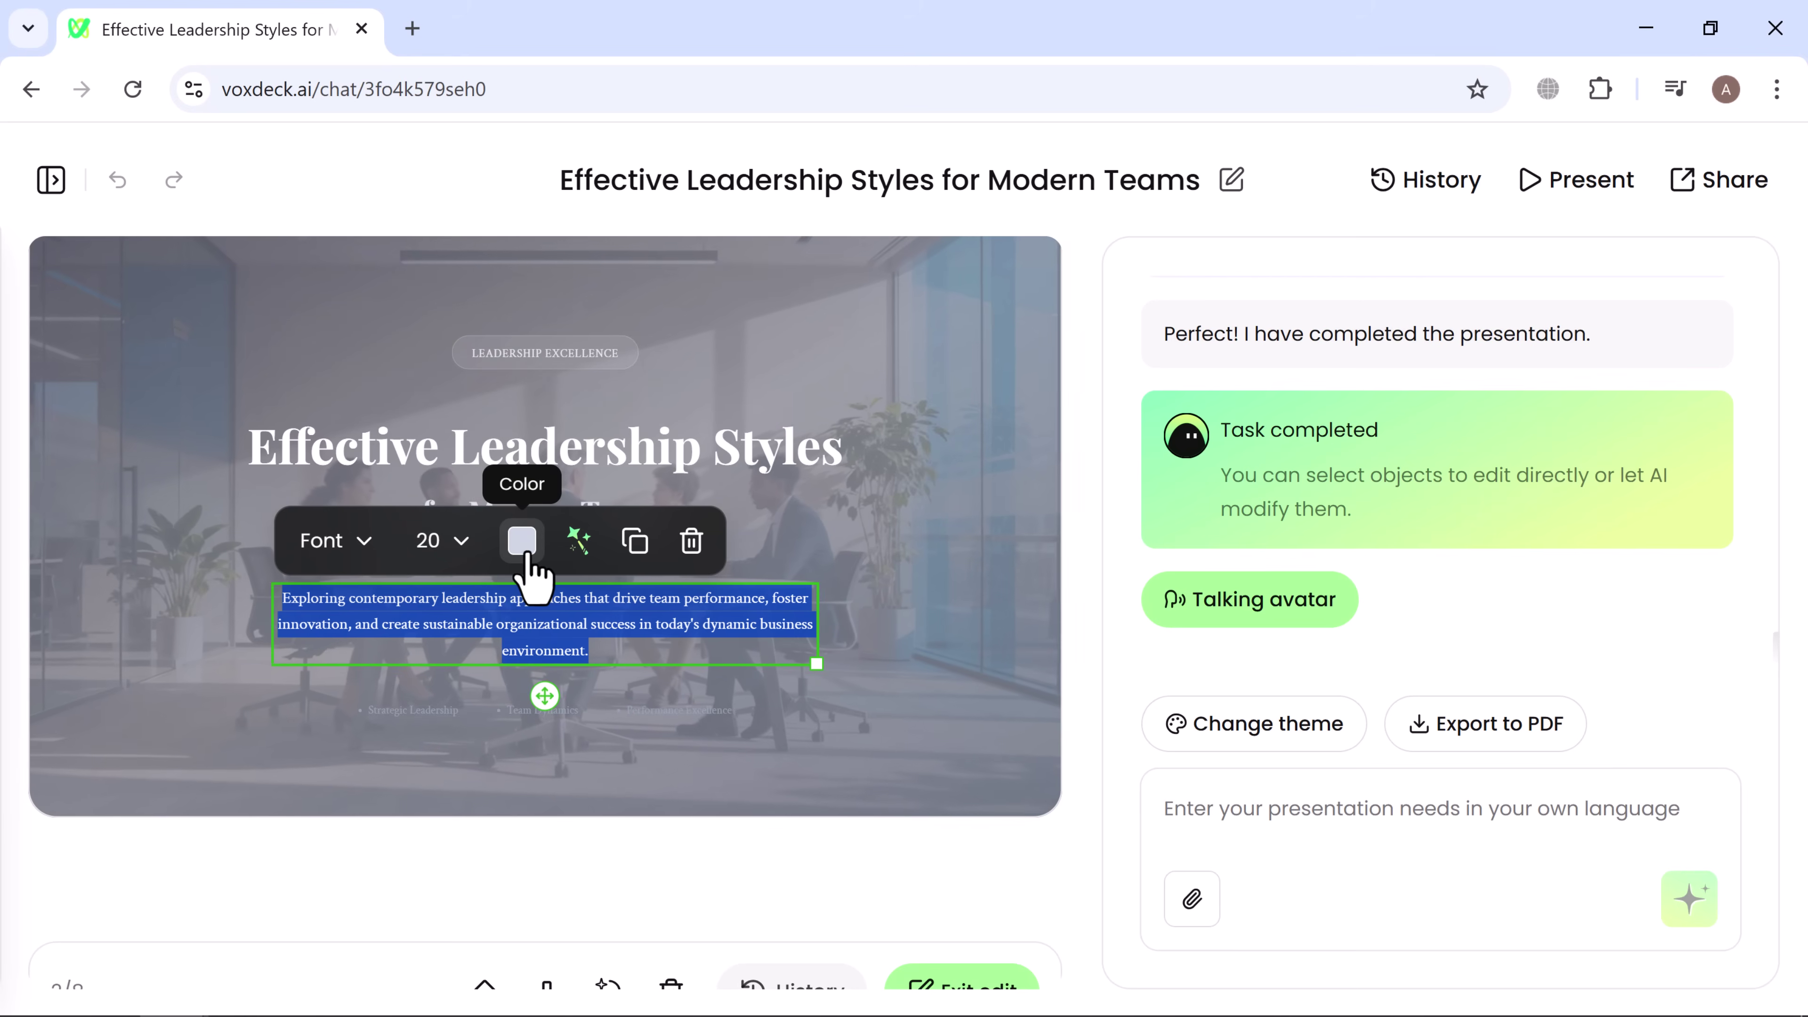
{"action": "left_click", "coordinate": [582, 547]}
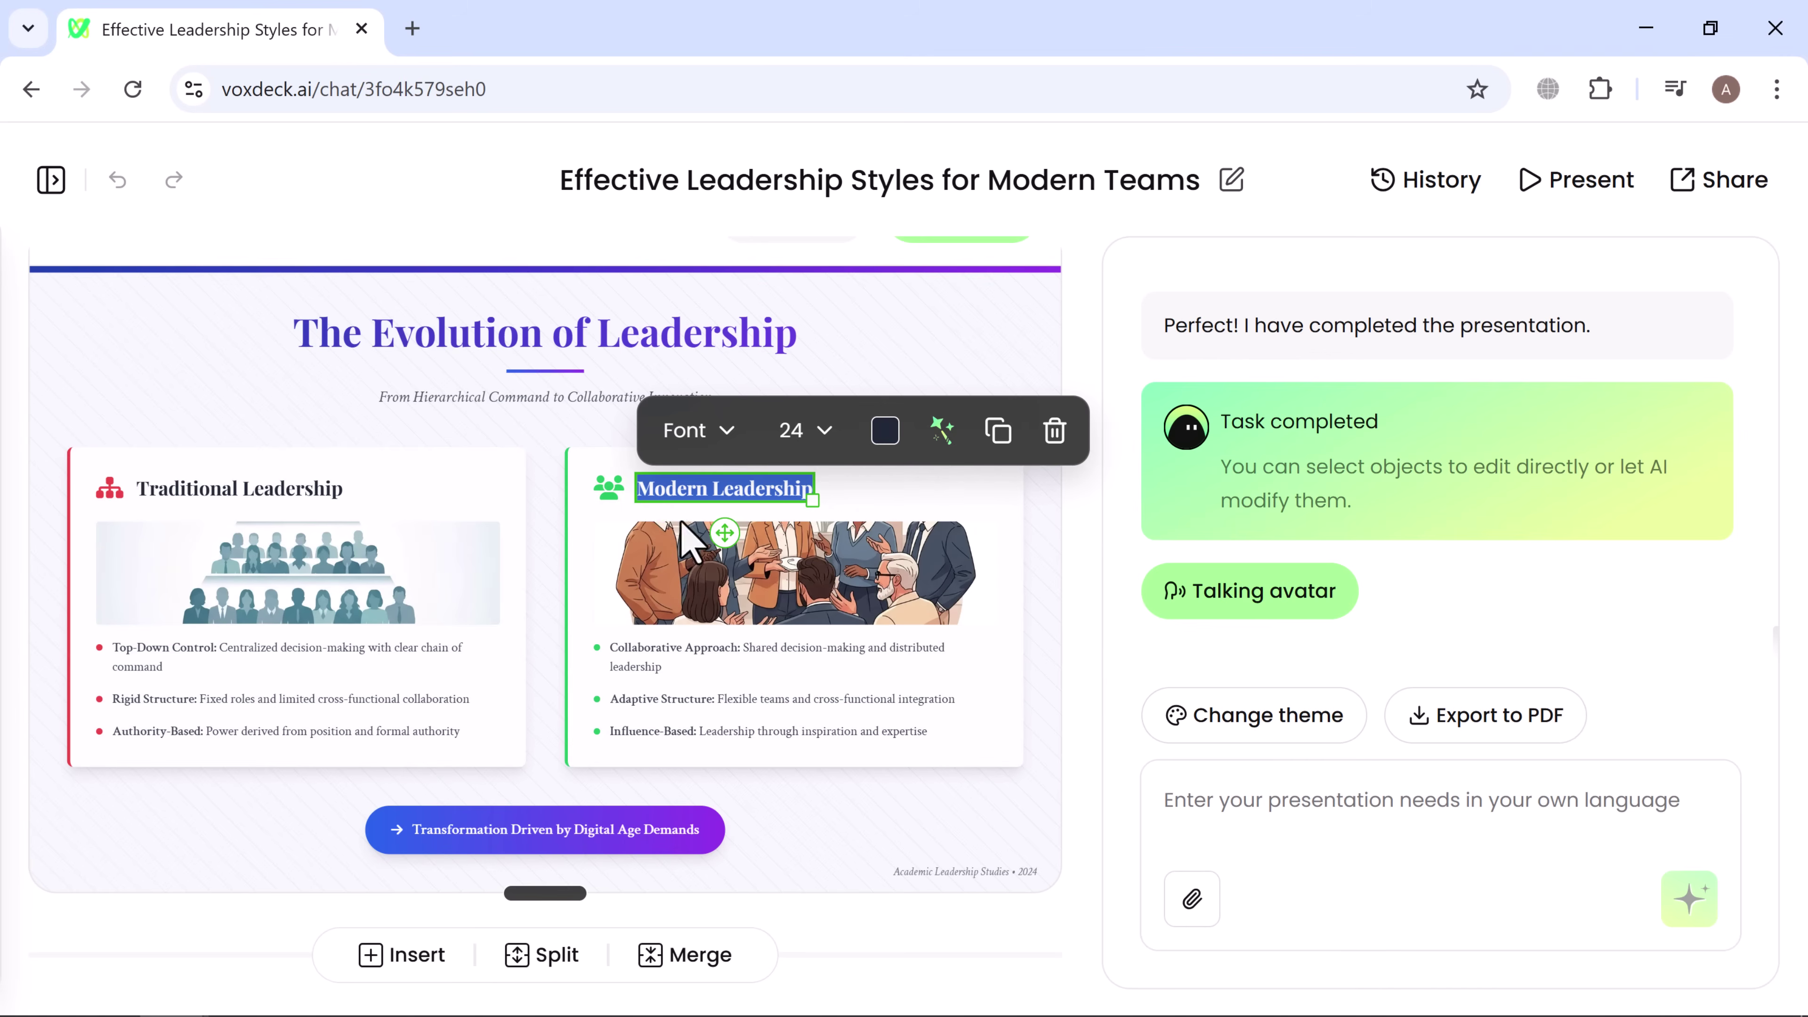
{"action": "left_click", "coordinate": [741, 609]}
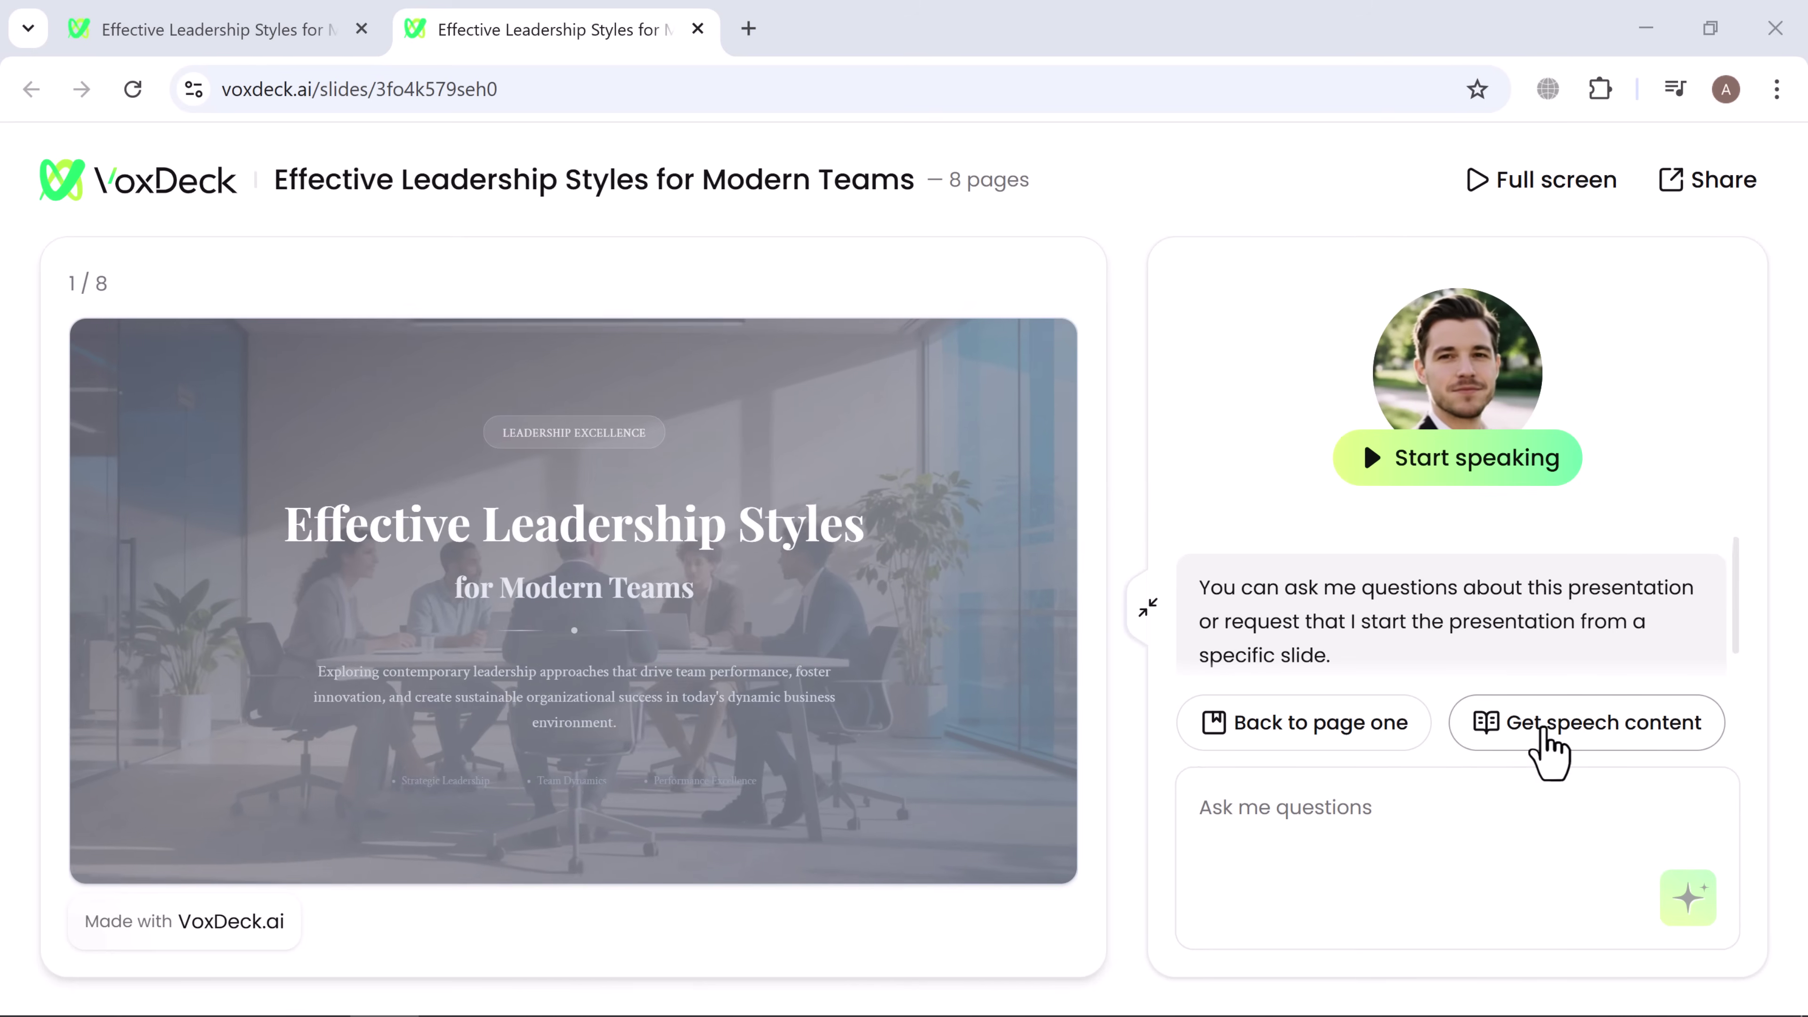
- Review the avatar's speech script for Pages 1–8, then close the script panel
{"action": "left_click", "coordinate": [1540, 728]}
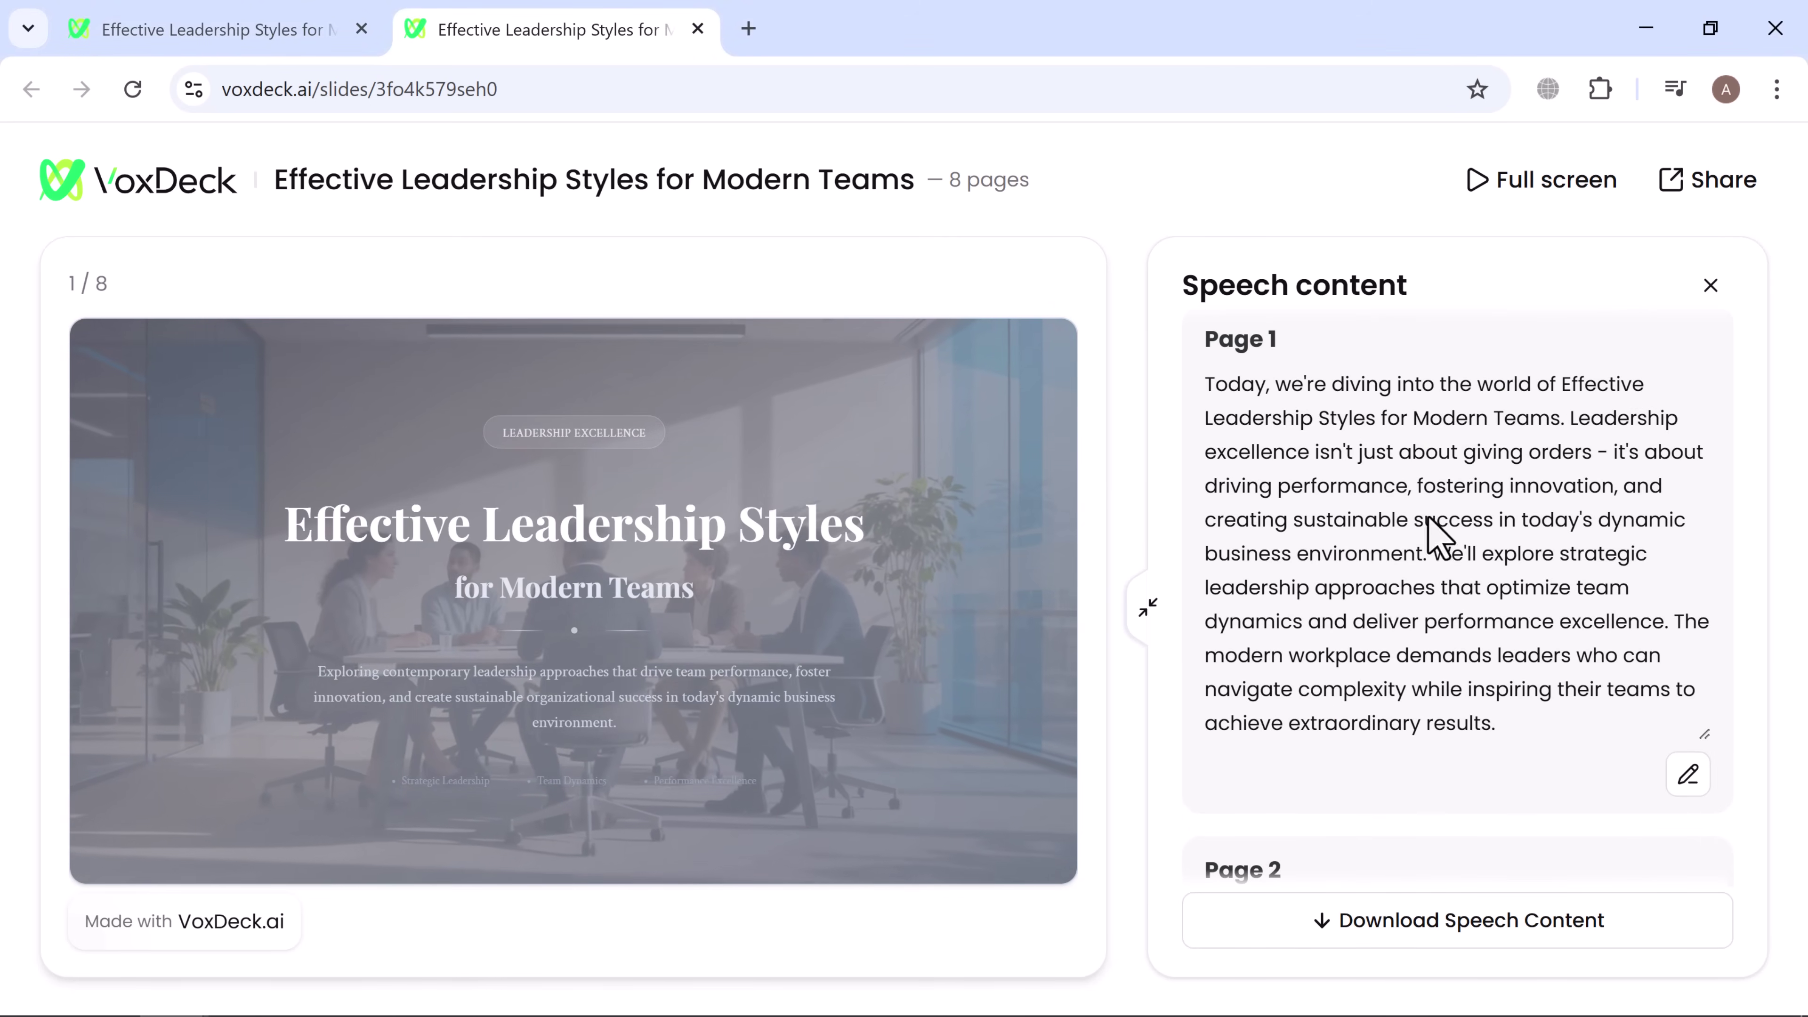
{"action": "scroll", "coordinate": [1460, 591], "scroll_direction": "down", "scroll_amount": 15}
{"action": "scroll", "coordinate": [1459, 600], "scroll_direction": "down", "scroll_amount": 15}
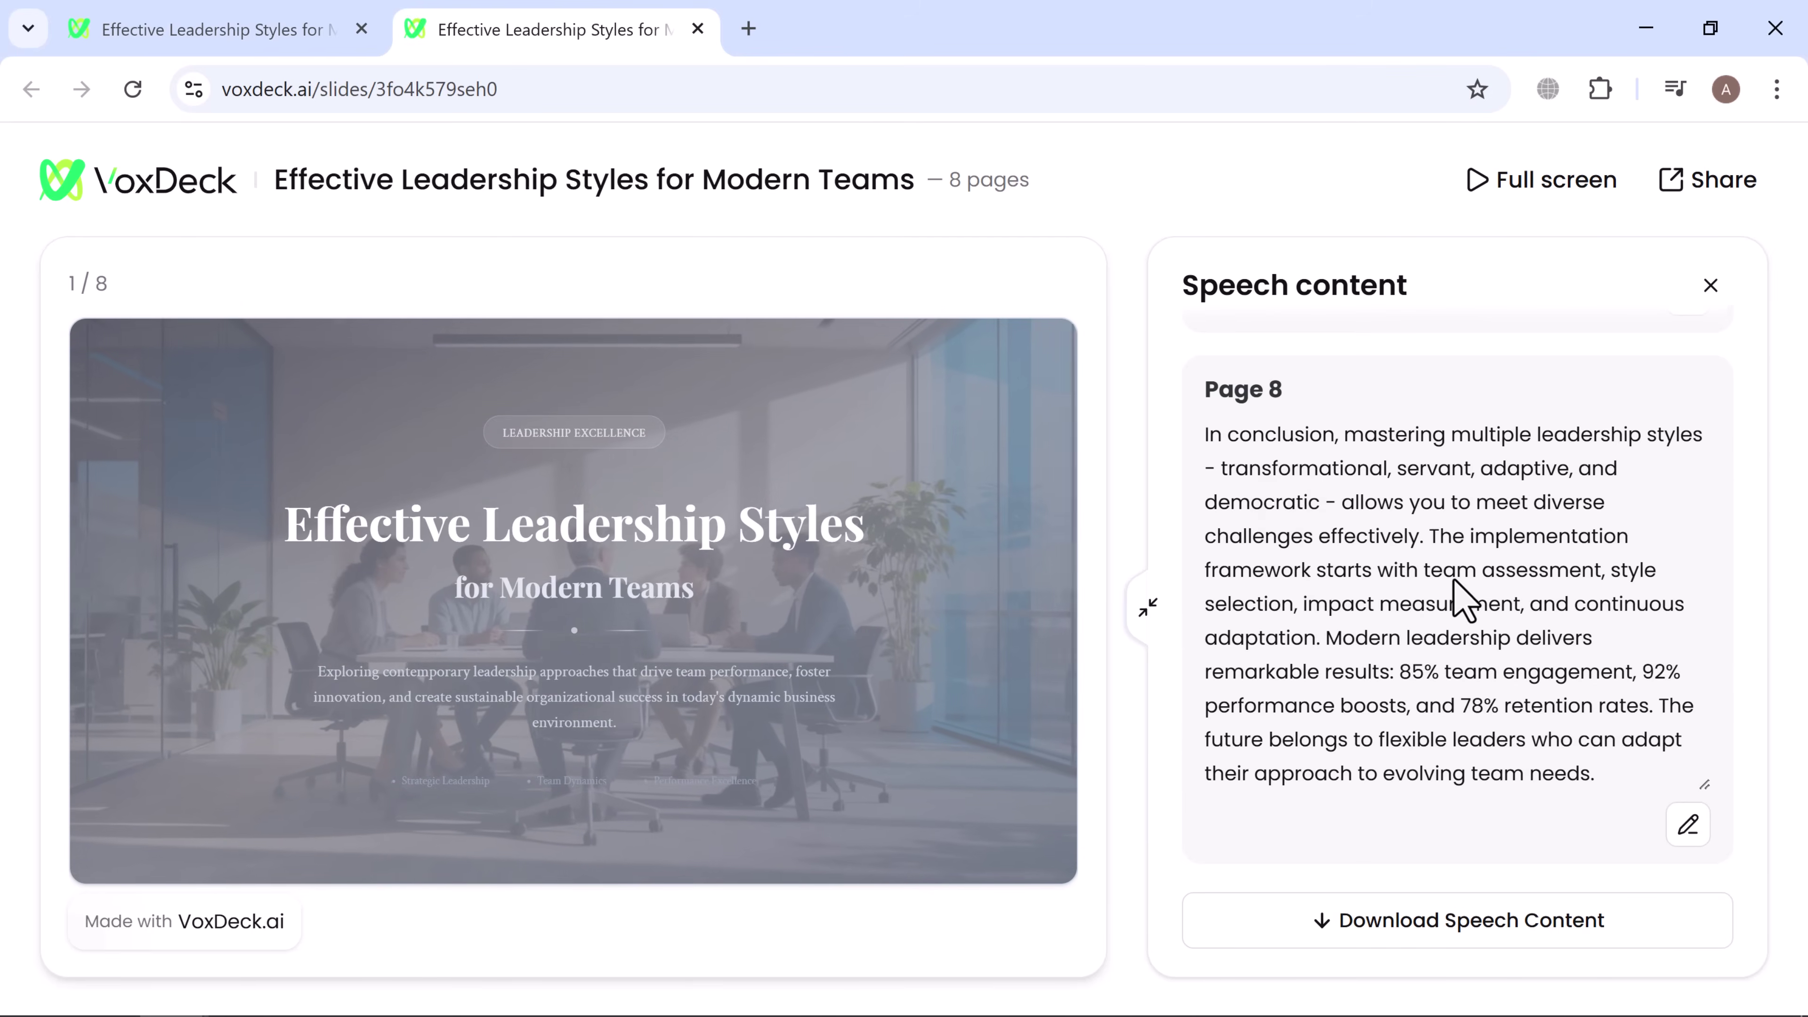
{"action": "scroll", "coordinate": [1621, 606], "scroll_direction": "up", "scroll_amount": 20}
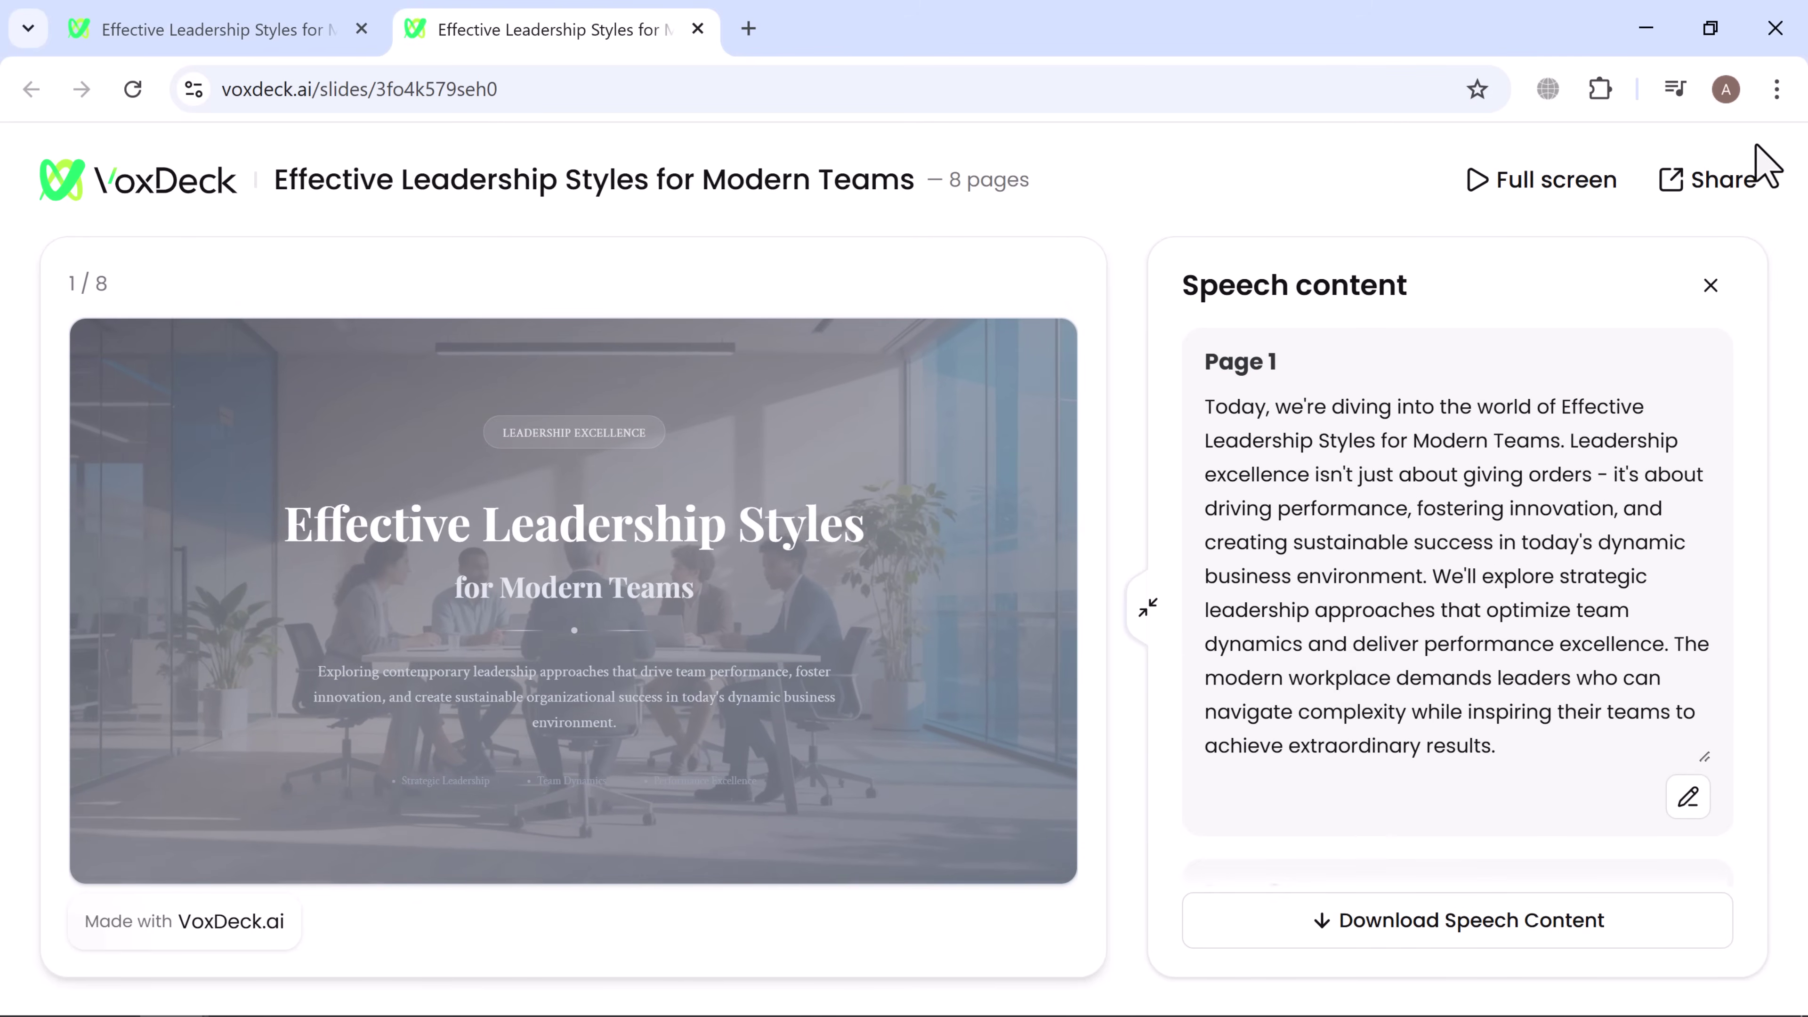
{"action": "left_click", "coordinate": [1711, 286]}
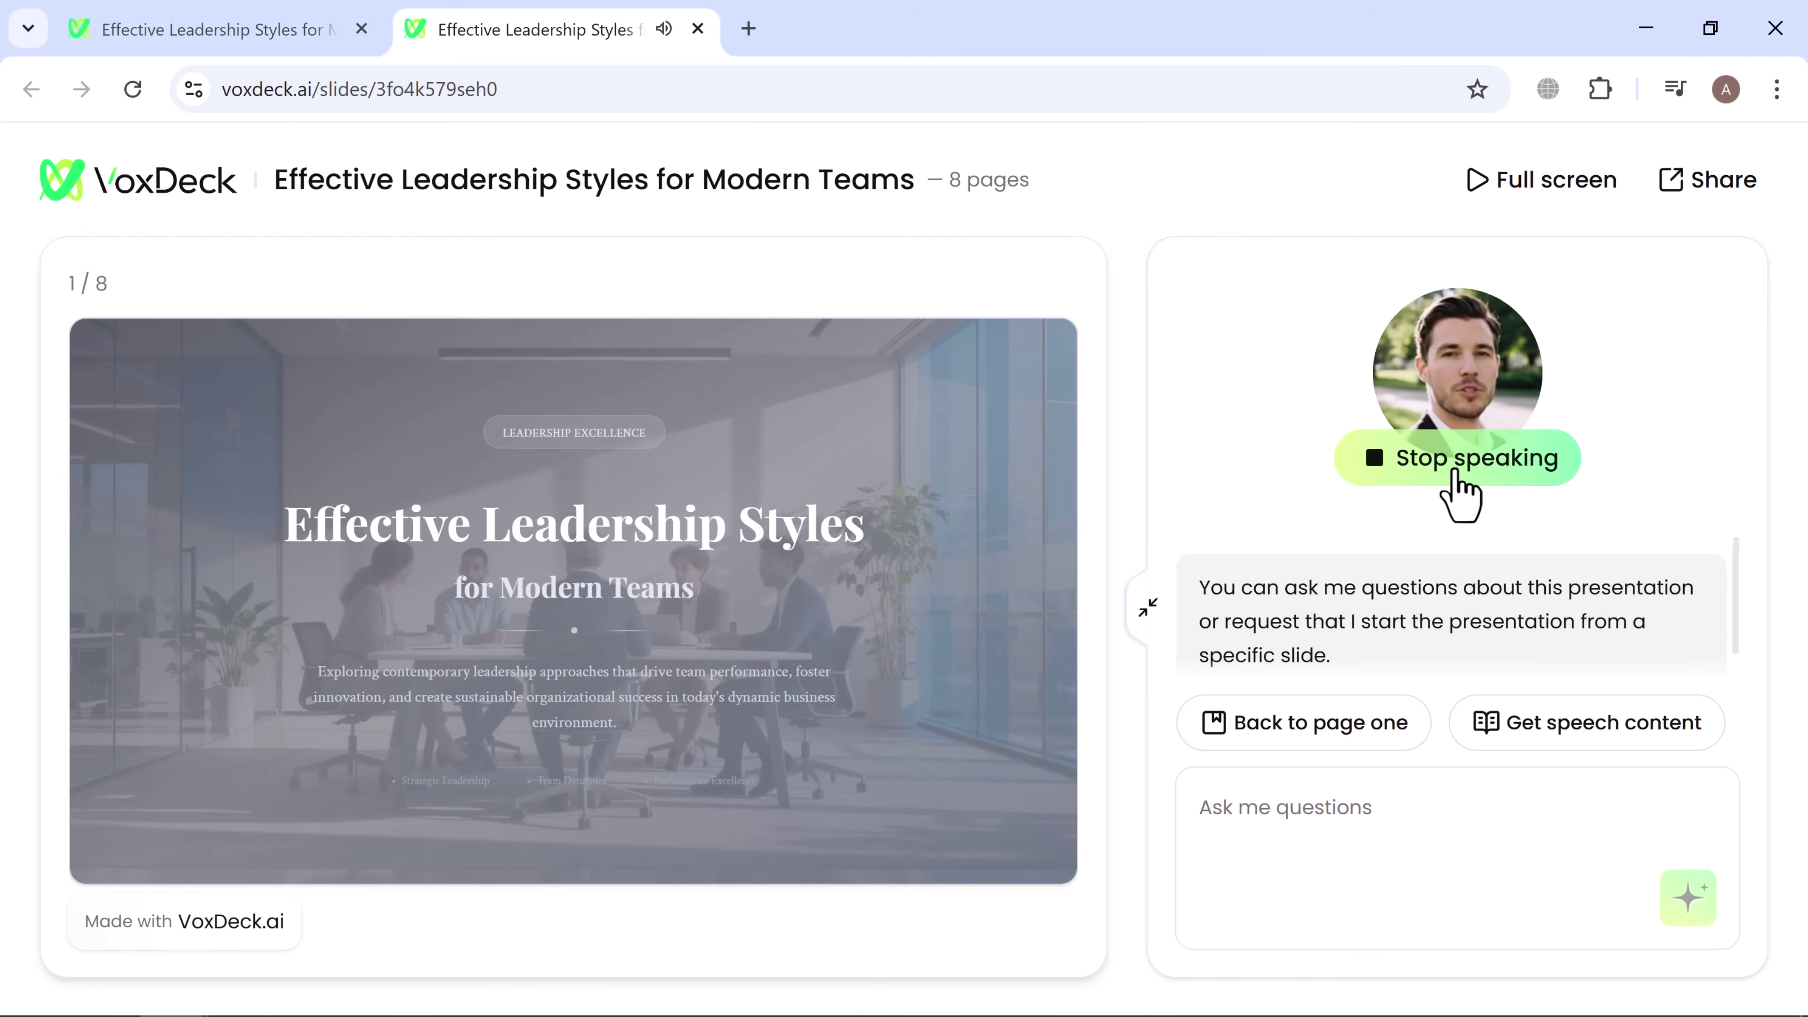
- Present the avatar deck full screen through slide 2, exit, and close the avatar tab
{"action": "left_click", "coordinate": [1527, 198]}
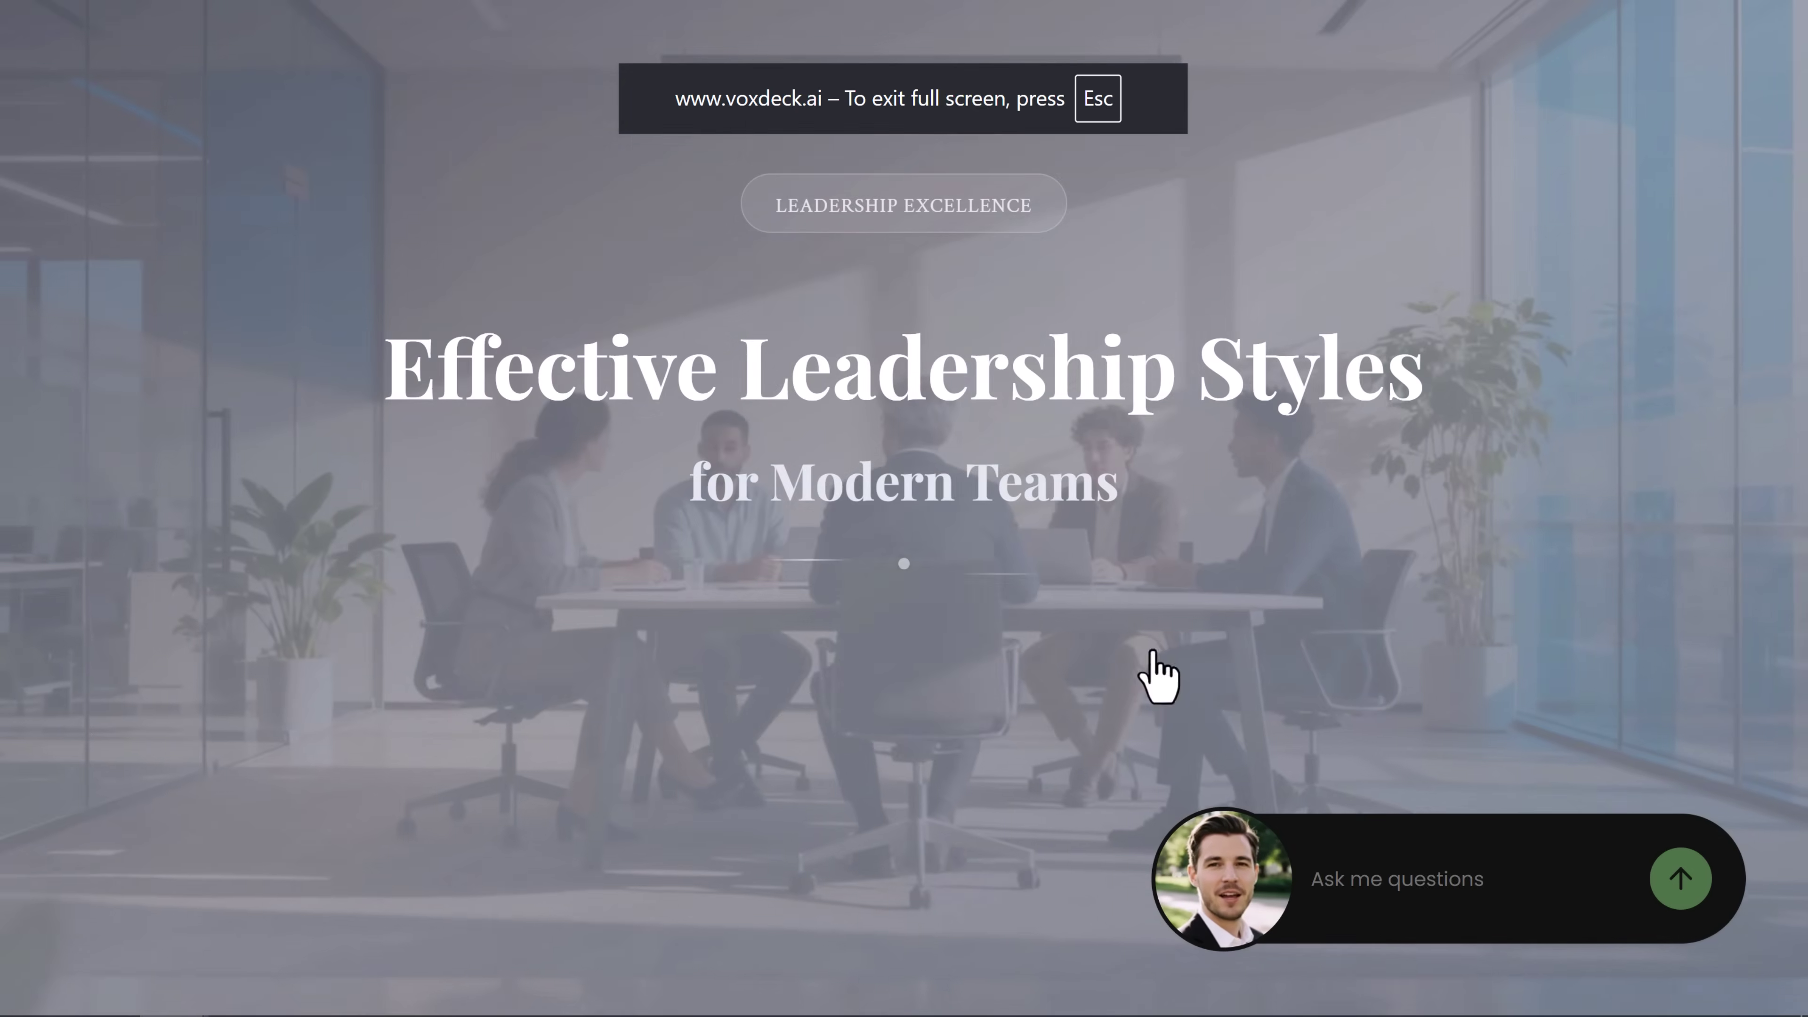
{"action": "left_click", "coordinate": [912, 953]}
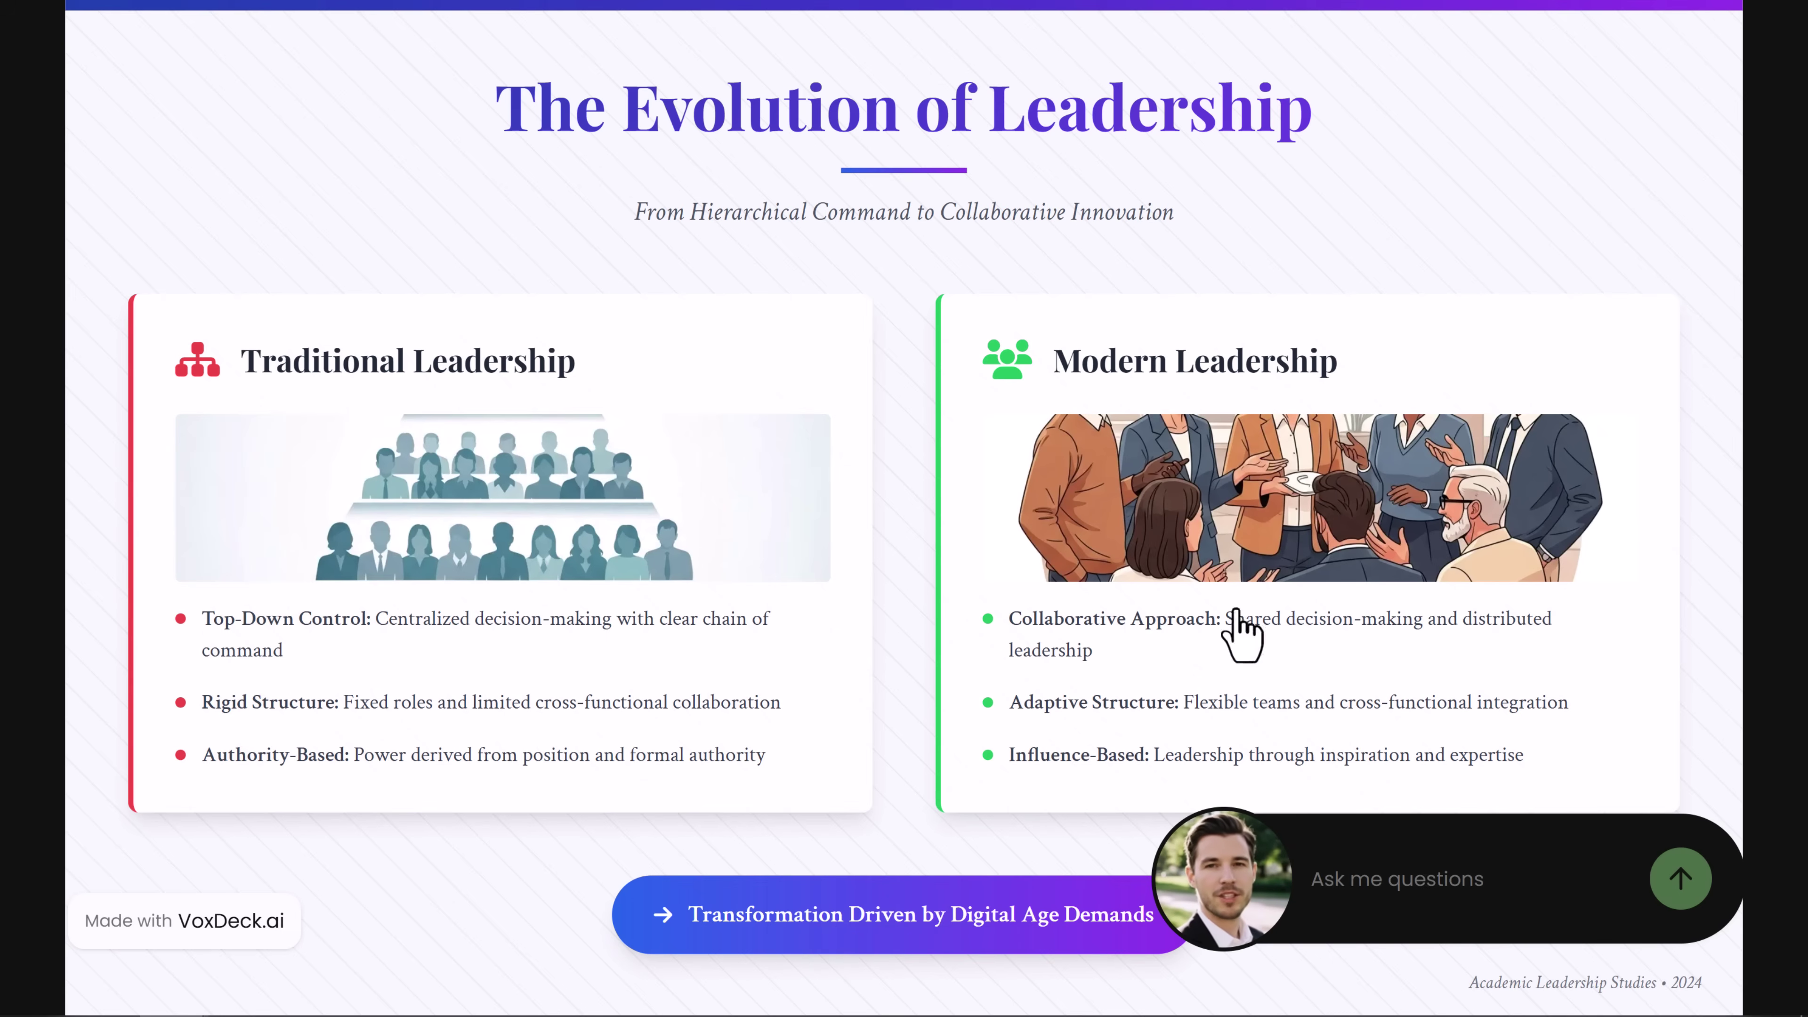
{"action": "key", "text": "Escape"}
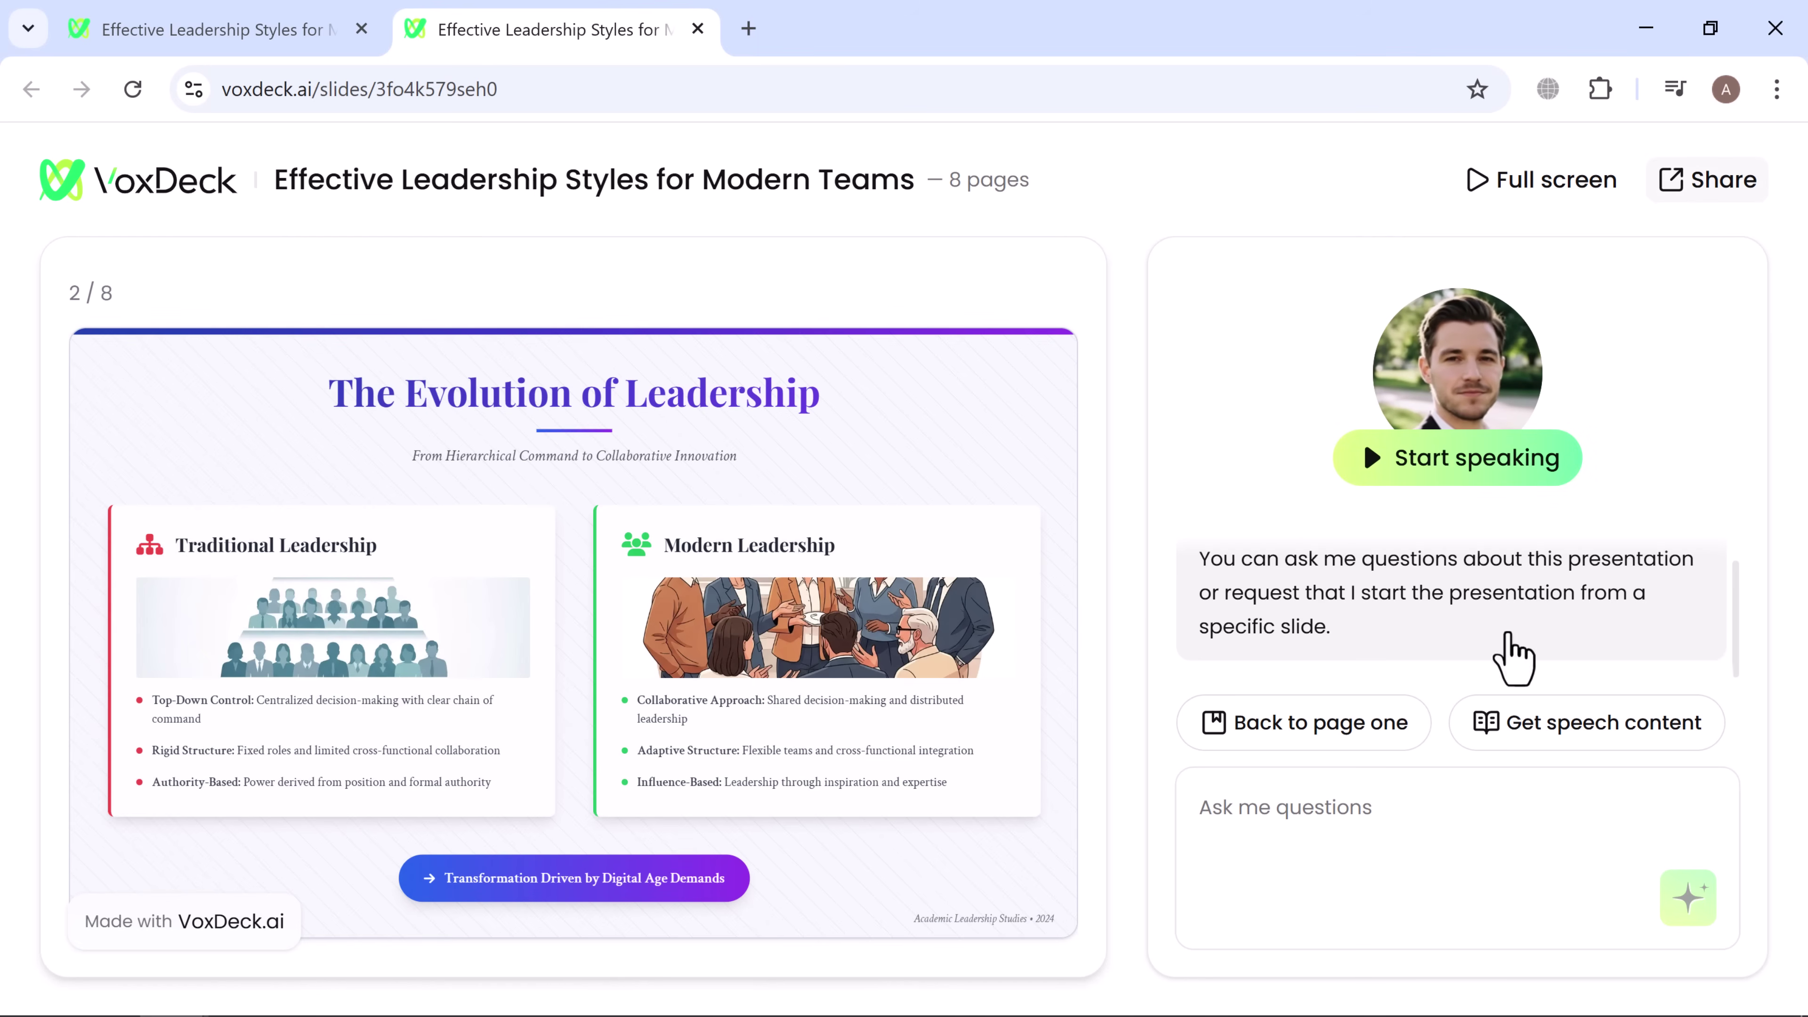
{"action": "key", "text": "ctrl+w"}
{"action": "mouse_move", "coordinate": [1481, 737]}
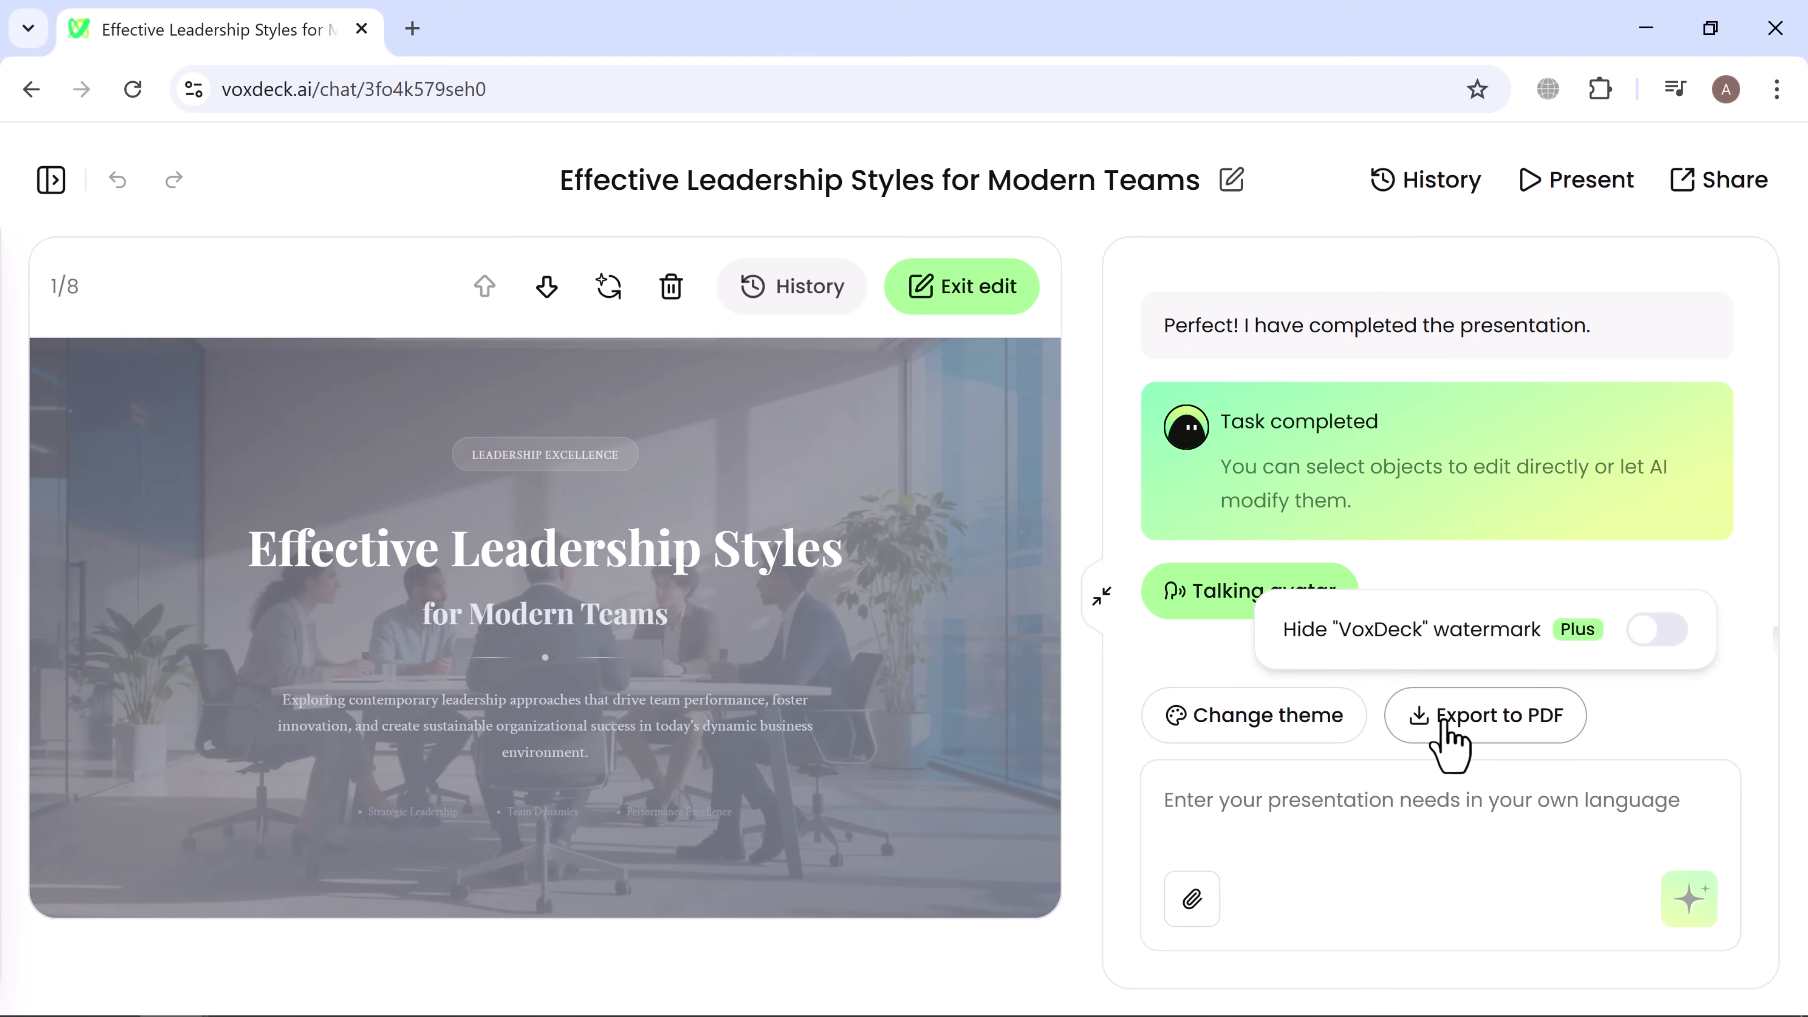
- Export the deck to PDF and download 'Effective Leadership Styles for Modern Teams.pdf'
{"action": "left_click", "coordinate": [1437, 745]}
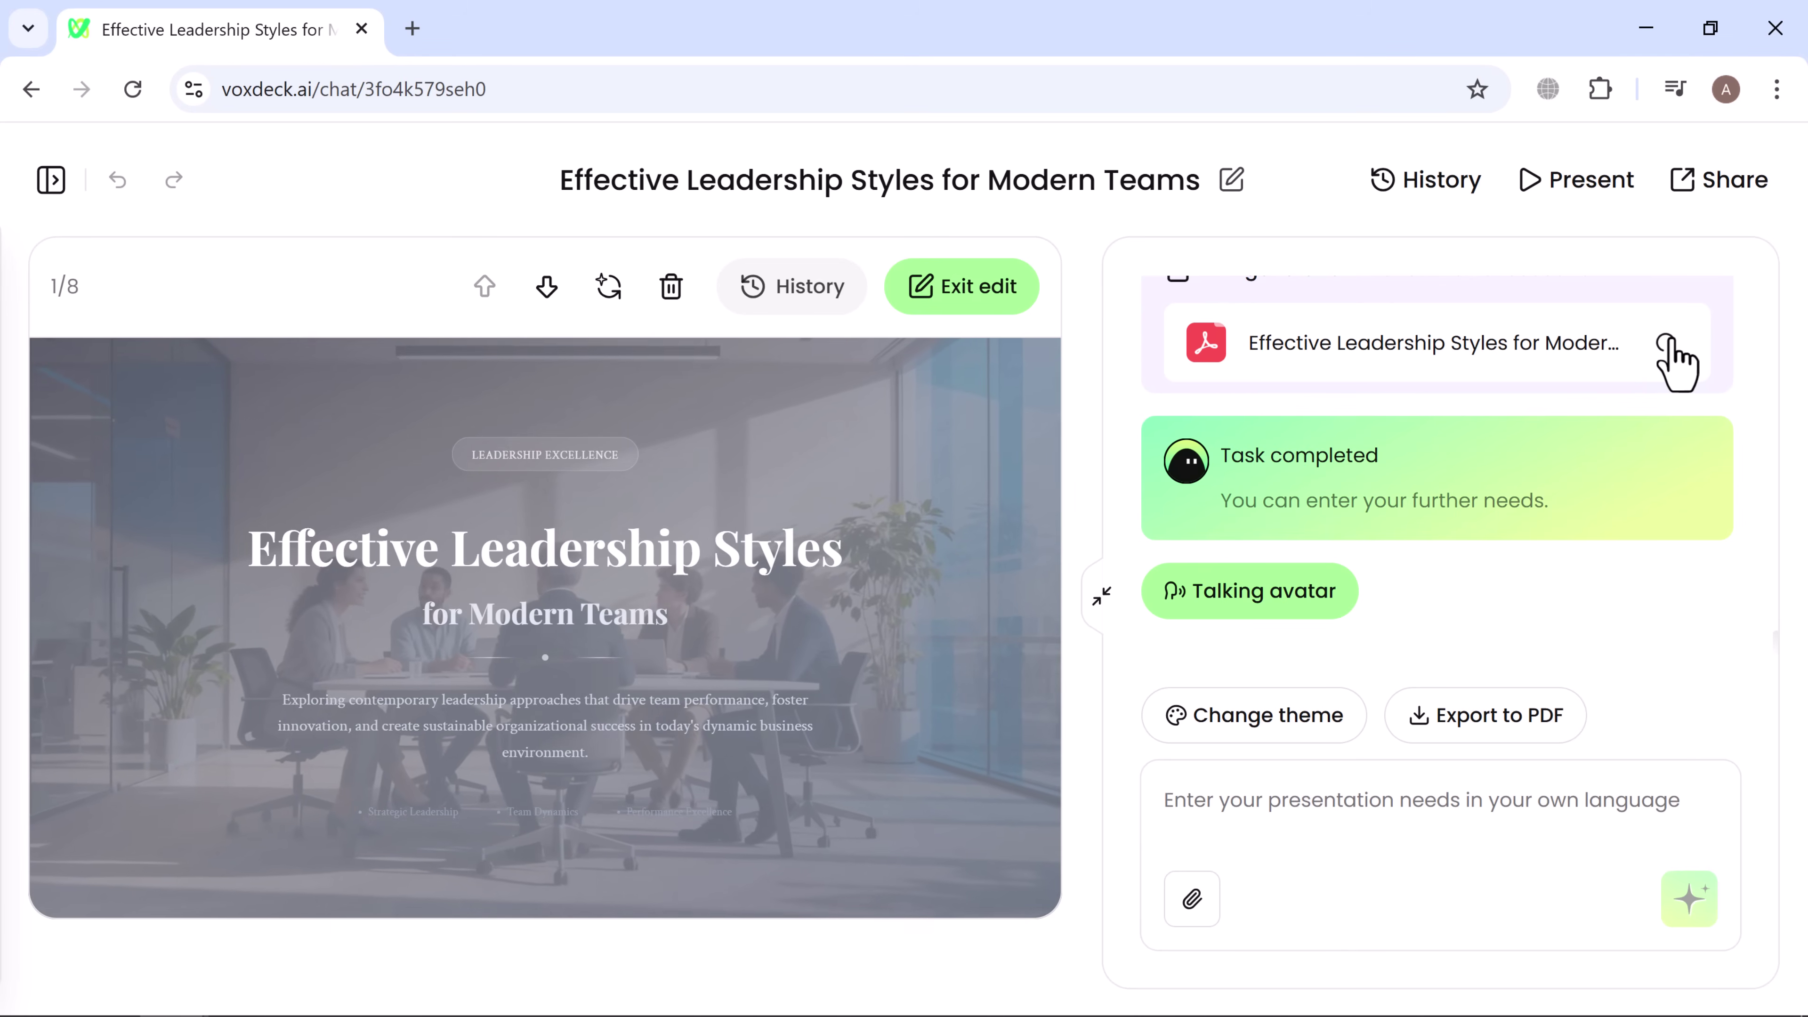
{"action": "left_click", "coordinate": [1668, 344]}
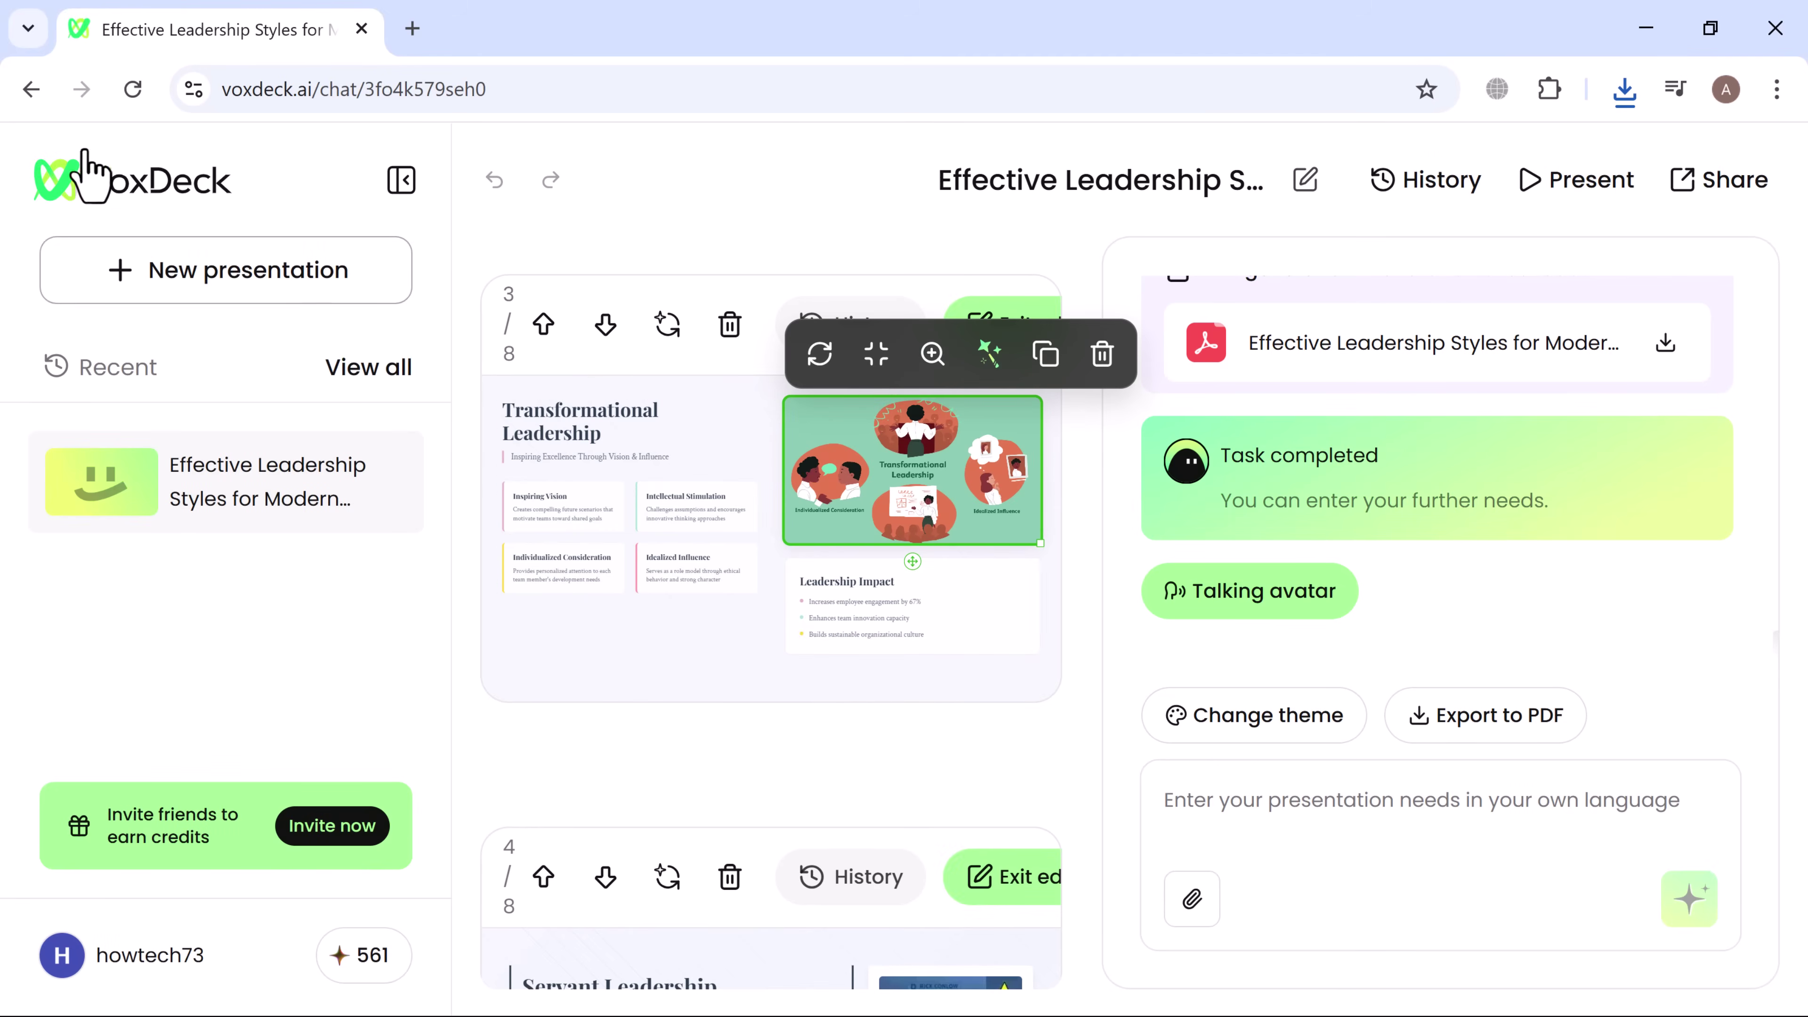
- Return to the home page via the VoxDeck logo and scroll through the Recommended for you cards
{"action": "left_click", "coordinate": [130, 182]}
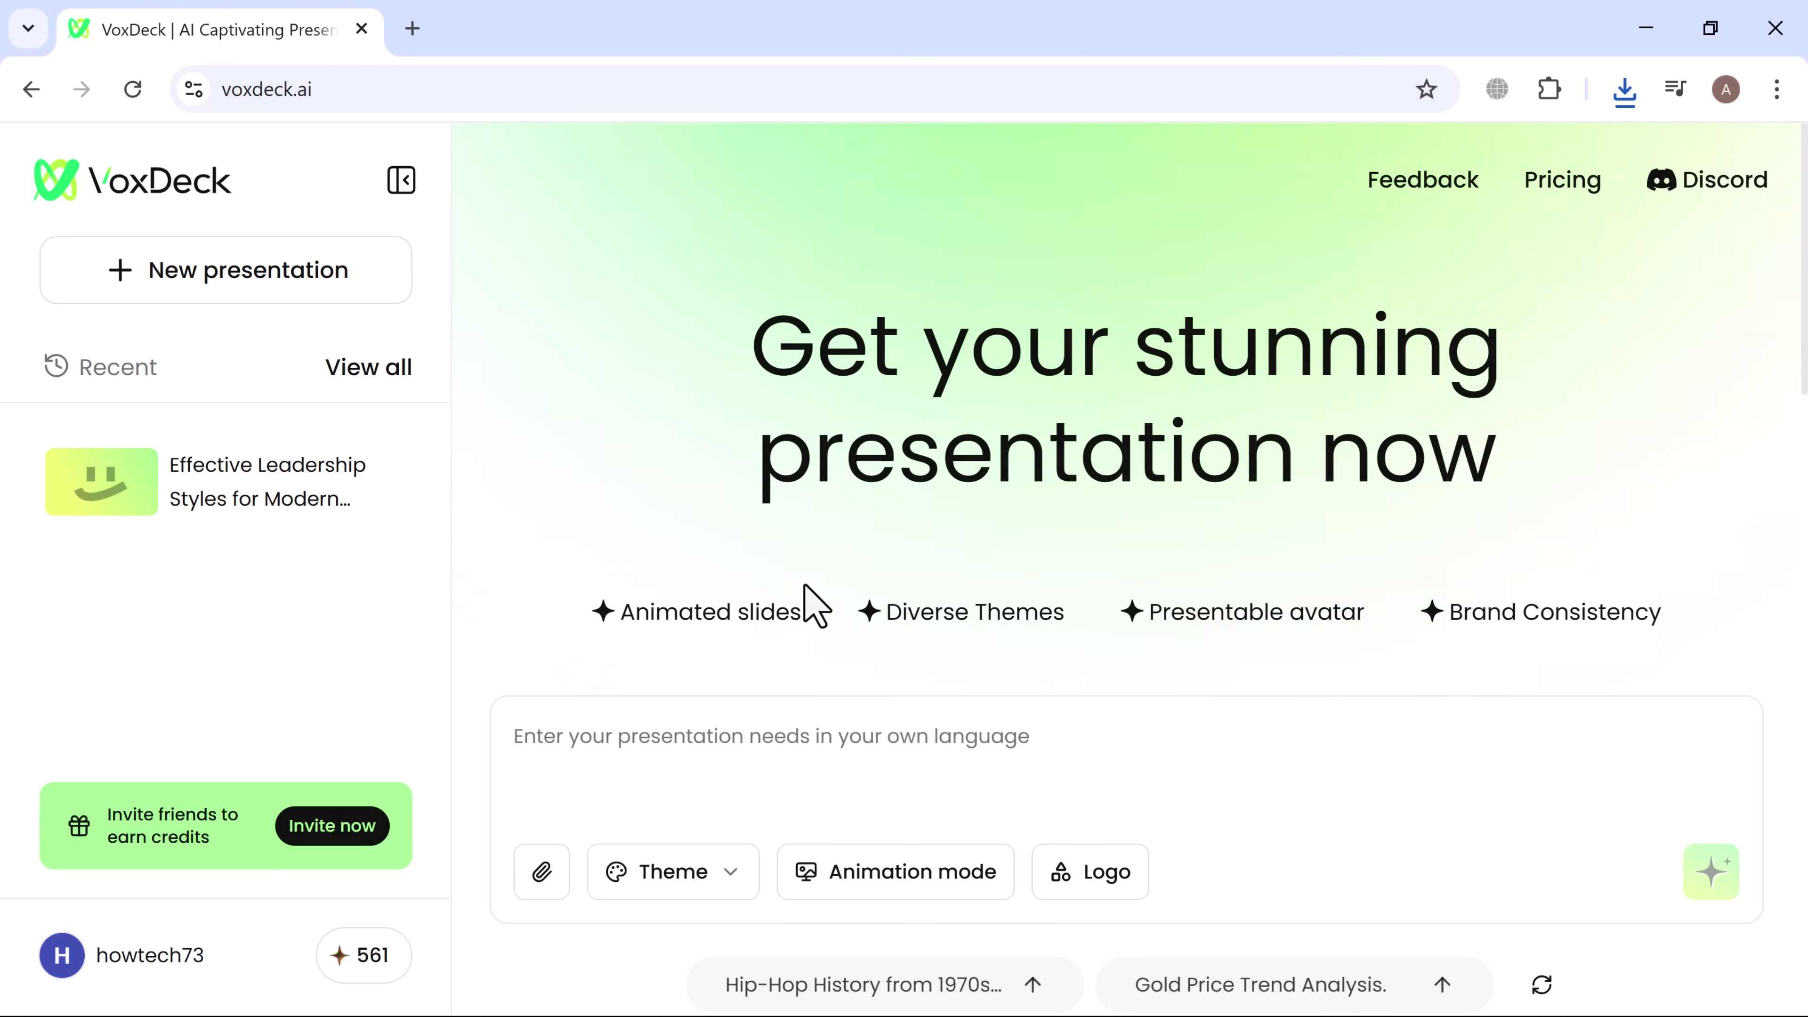
{"action": "scroll", "coordinate": [840, 641], "scroll_direction": "down", "scroll_amount": 10}
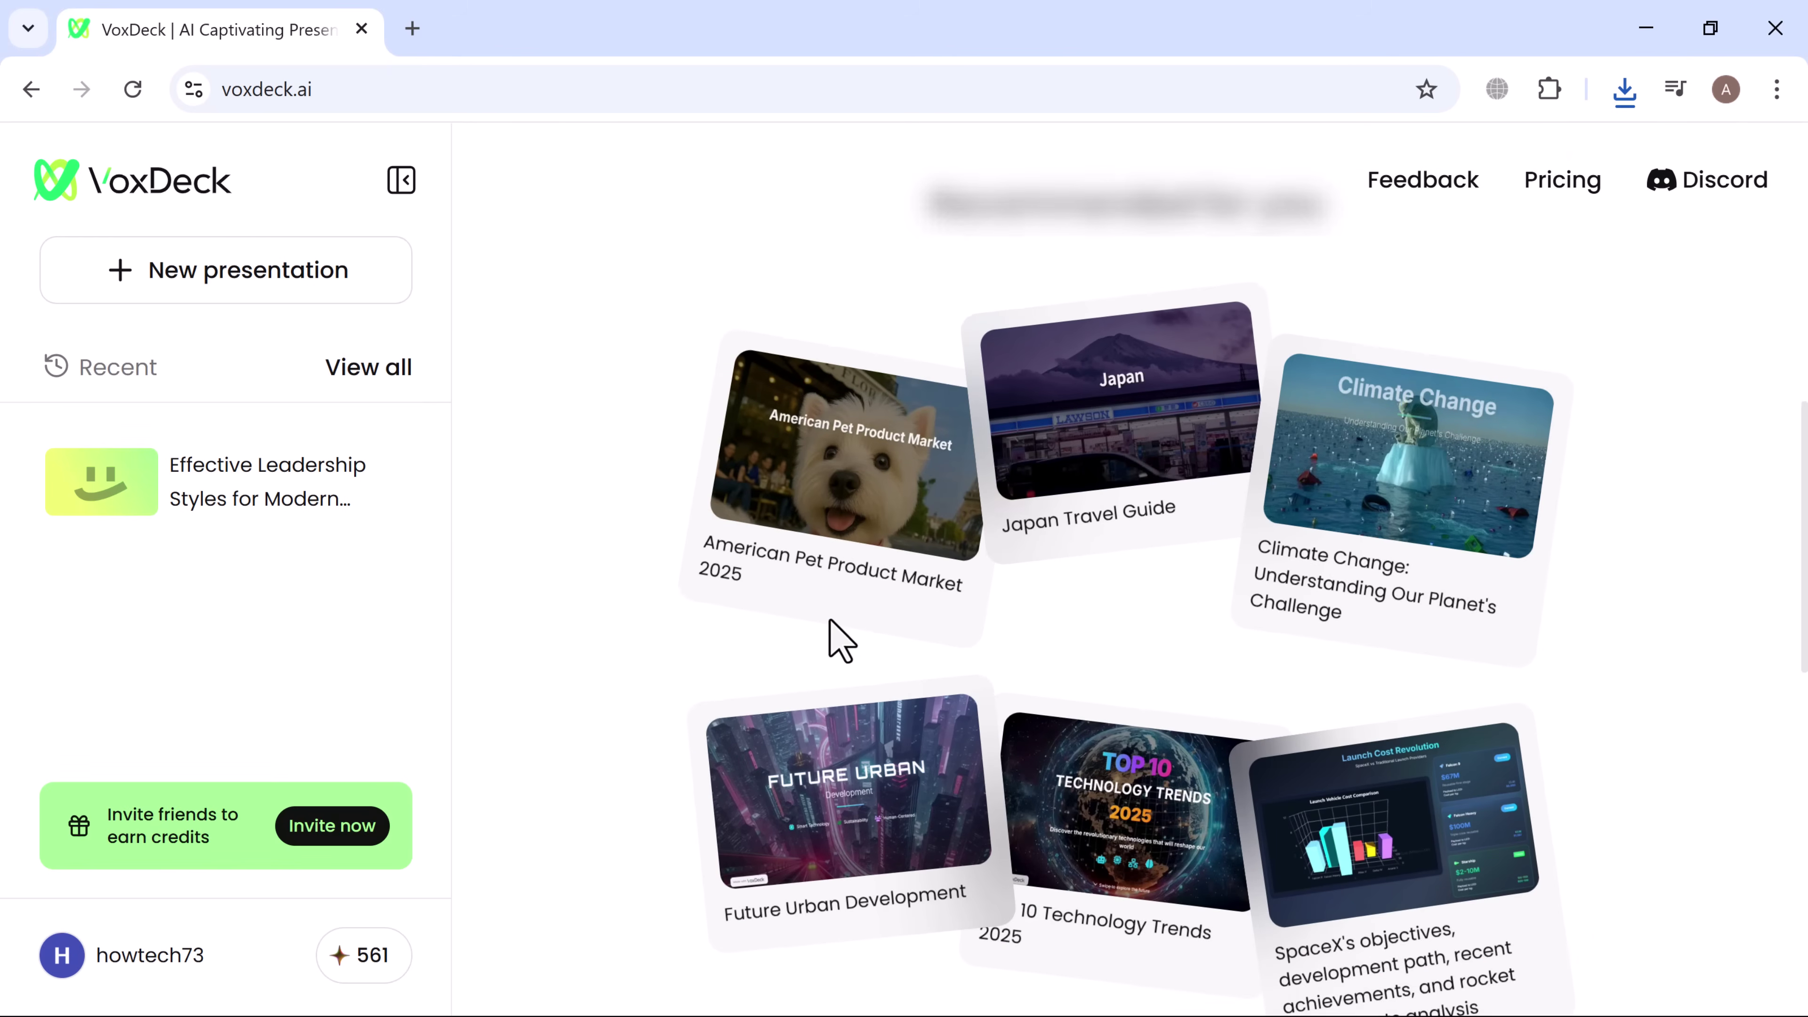
{"action": "scroll", "coordinate": [840, 641], "scroll_direction": "down", "scroll_amount": 8}
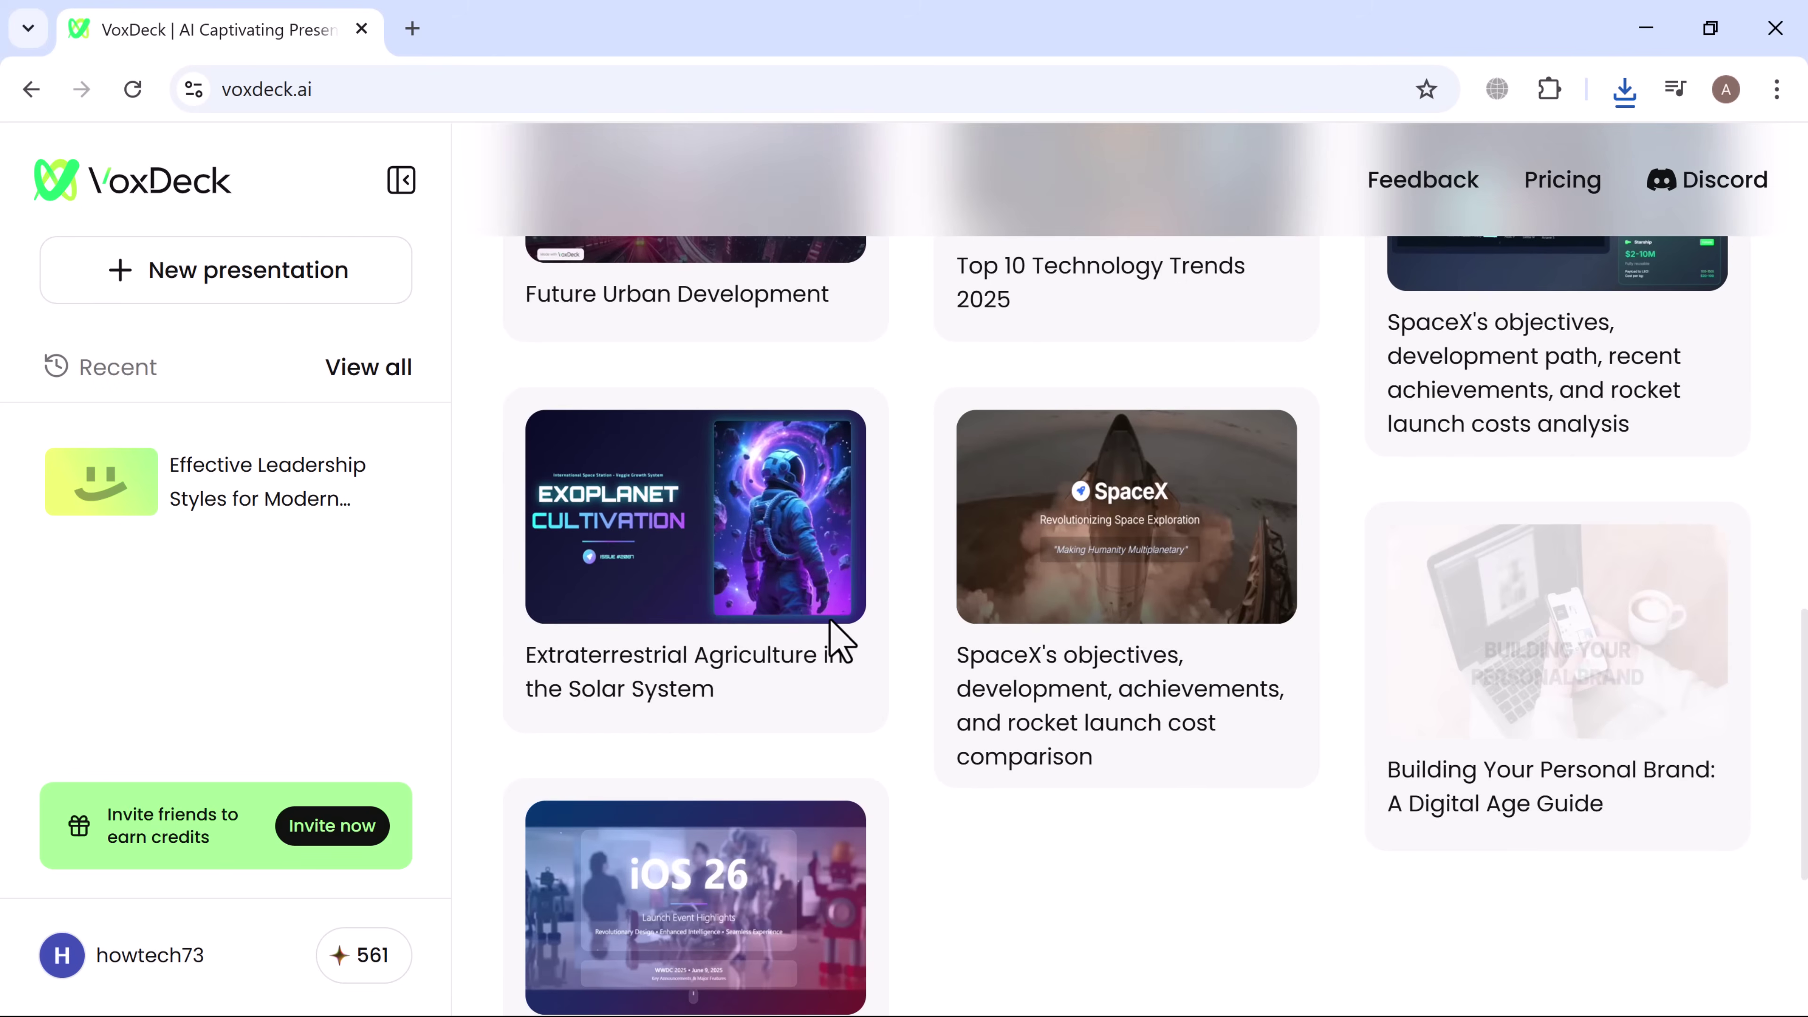